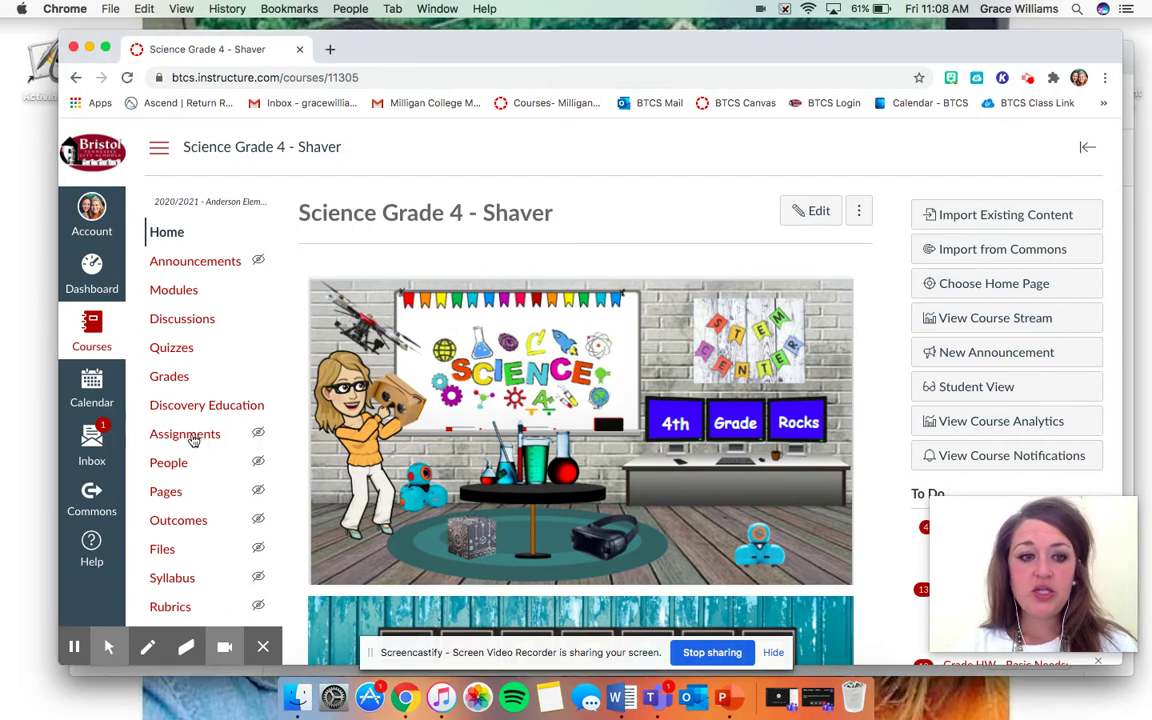
Create a new assignment named "Photosynthesis" in the Science Grade 4 course.
click(192, 437)
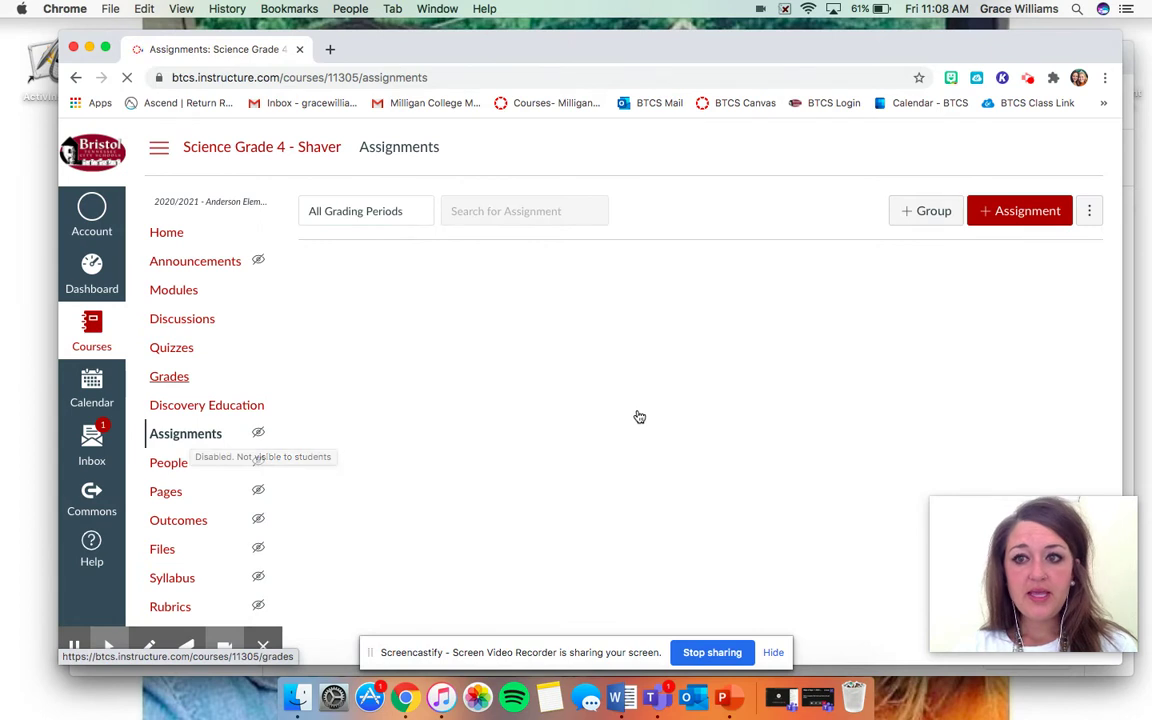
click(1012, 218)
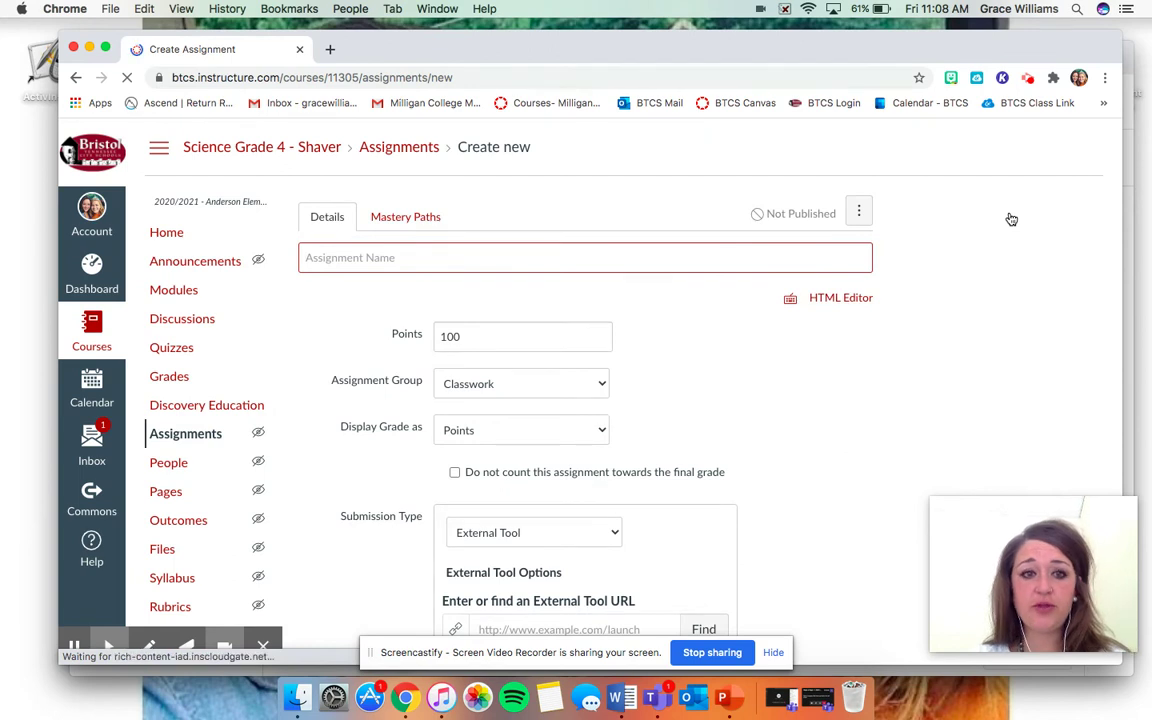
text(Photosynthesis)
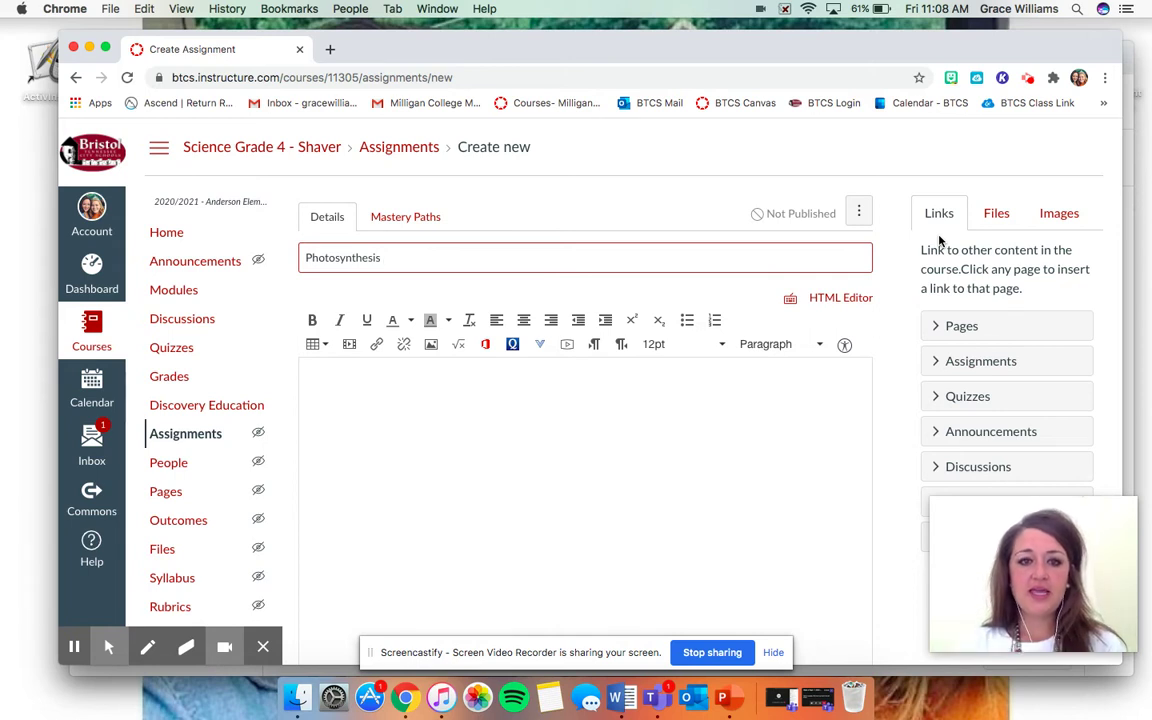
Enter the assignment description "Please work on this study guide for learning about Photosynthesis.".
click(784, 450)
scroll(785, 453, down, 2)
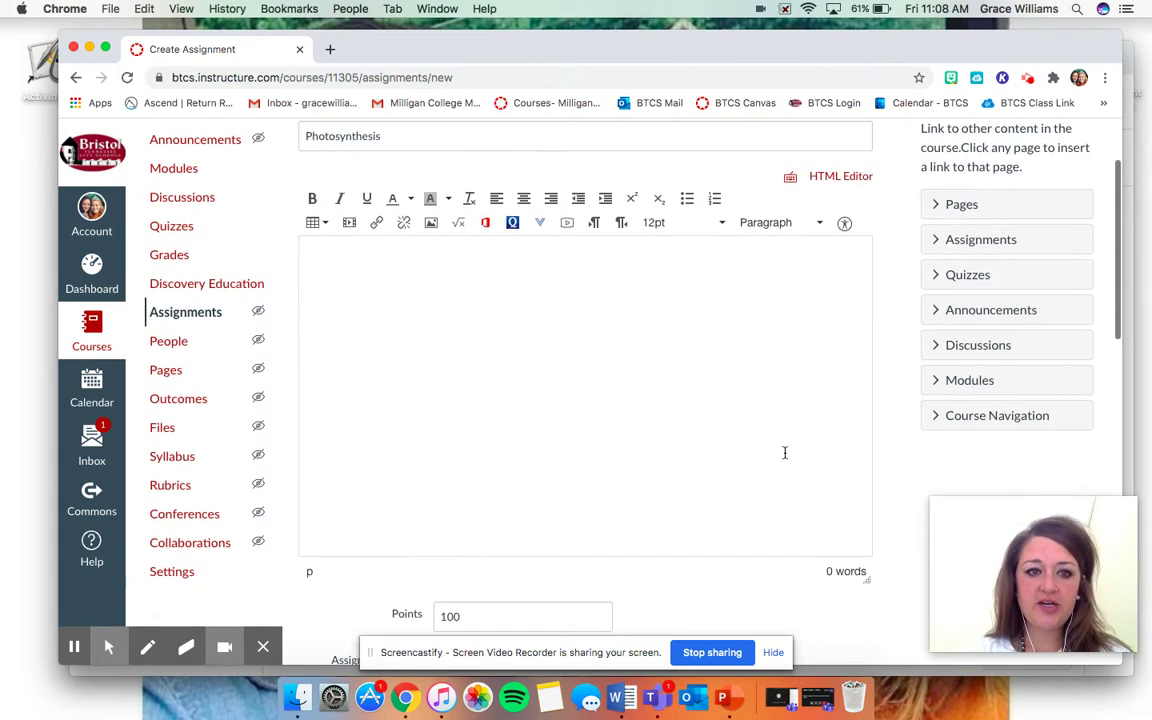
text(Please work on this study guide for)
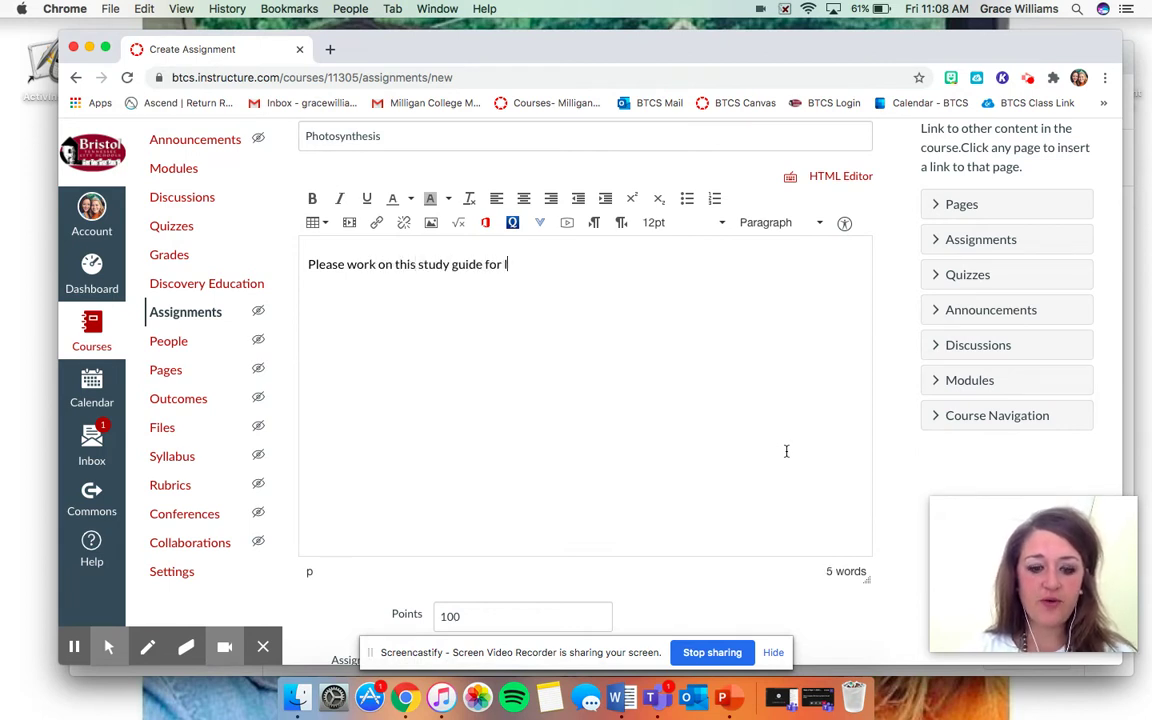
text(ing about Photosynthesis.)
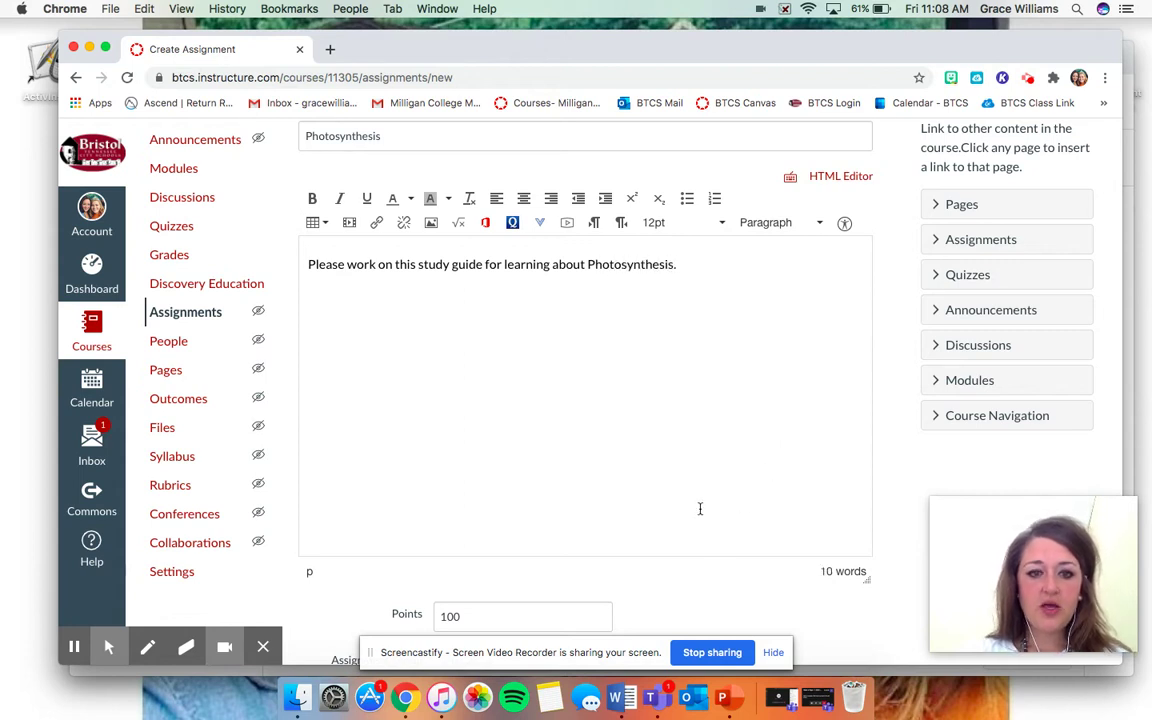
Keep External Tool as the assignment's submission type.
scroll(699, 507, down, 5)
scroll(689, 478, down, 3)
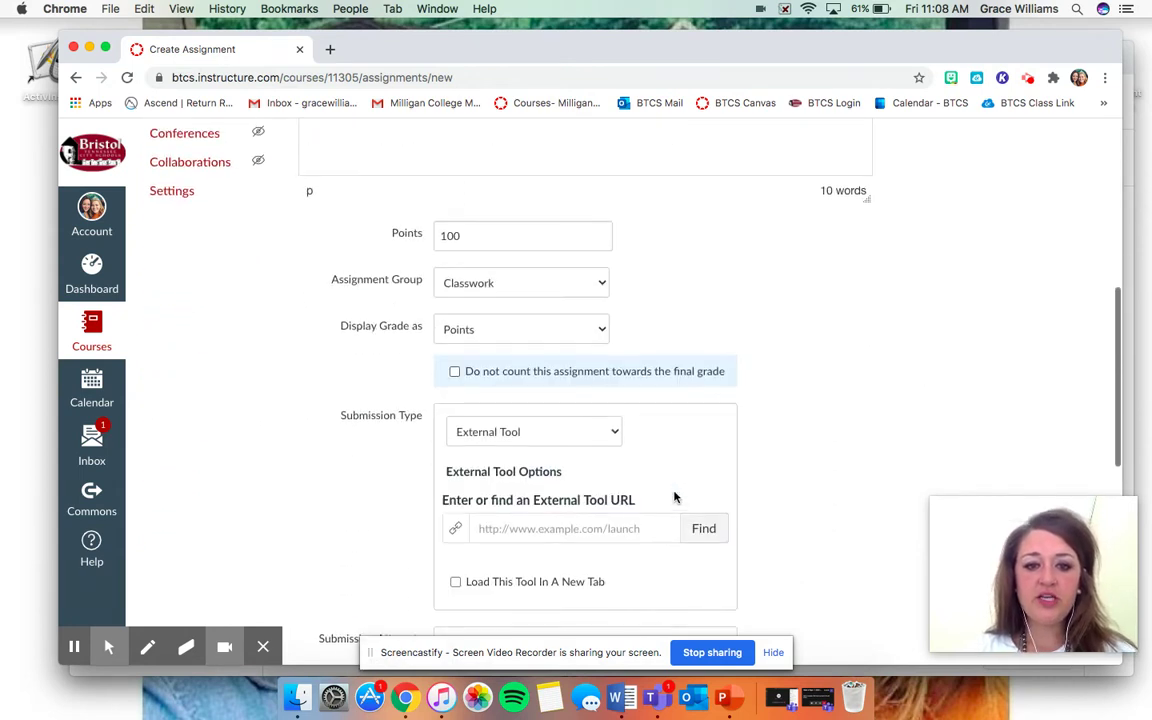
click(605, 430)
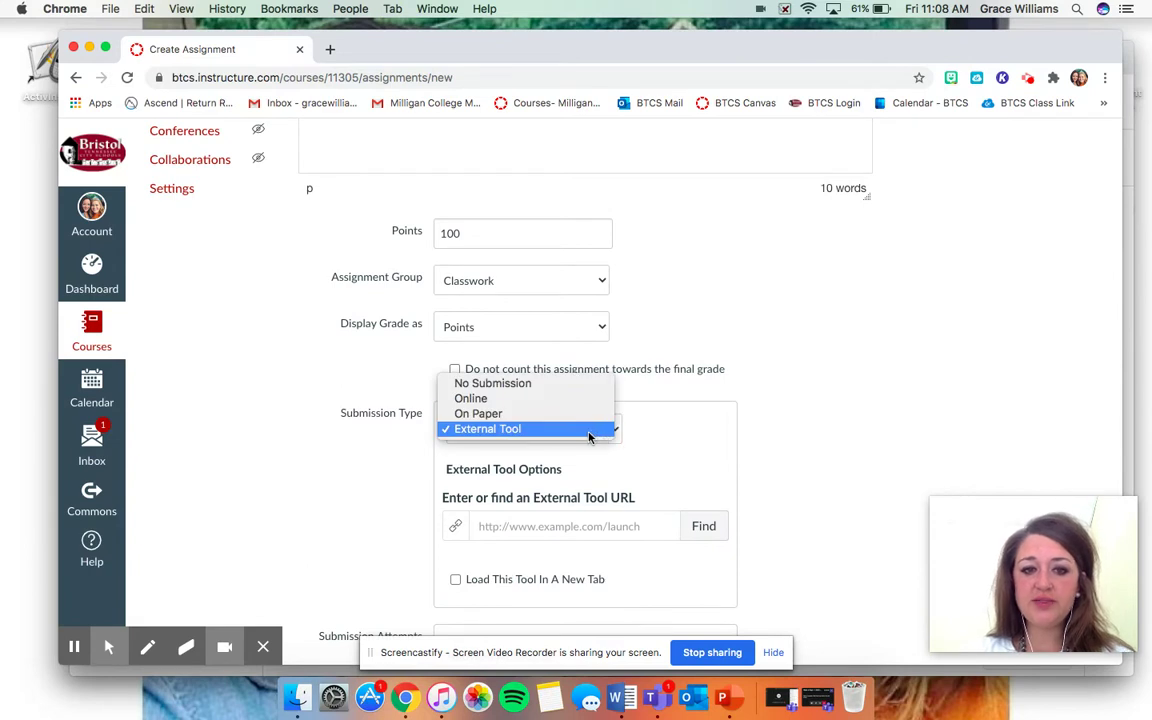
click(353, 412)
double_click(355, 413)
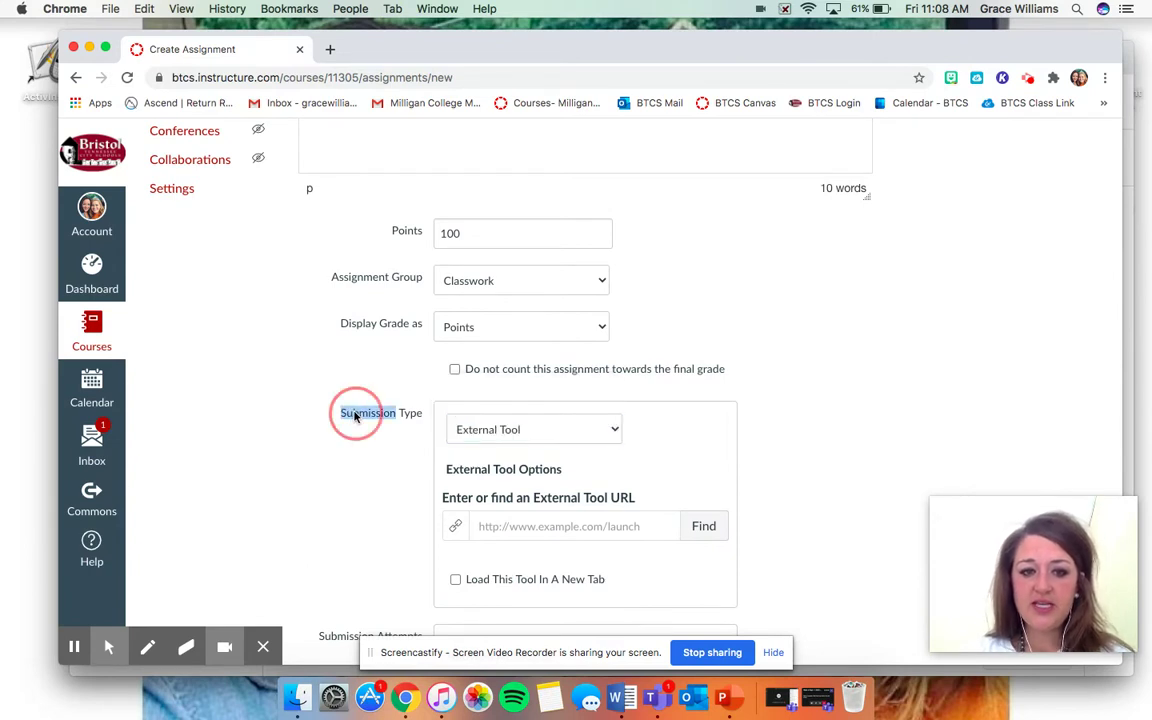
click(514, 432)
click(514, 430)
Find an external tool for the submission and choose Kami Google Drive Assignment.
click(697, 530)
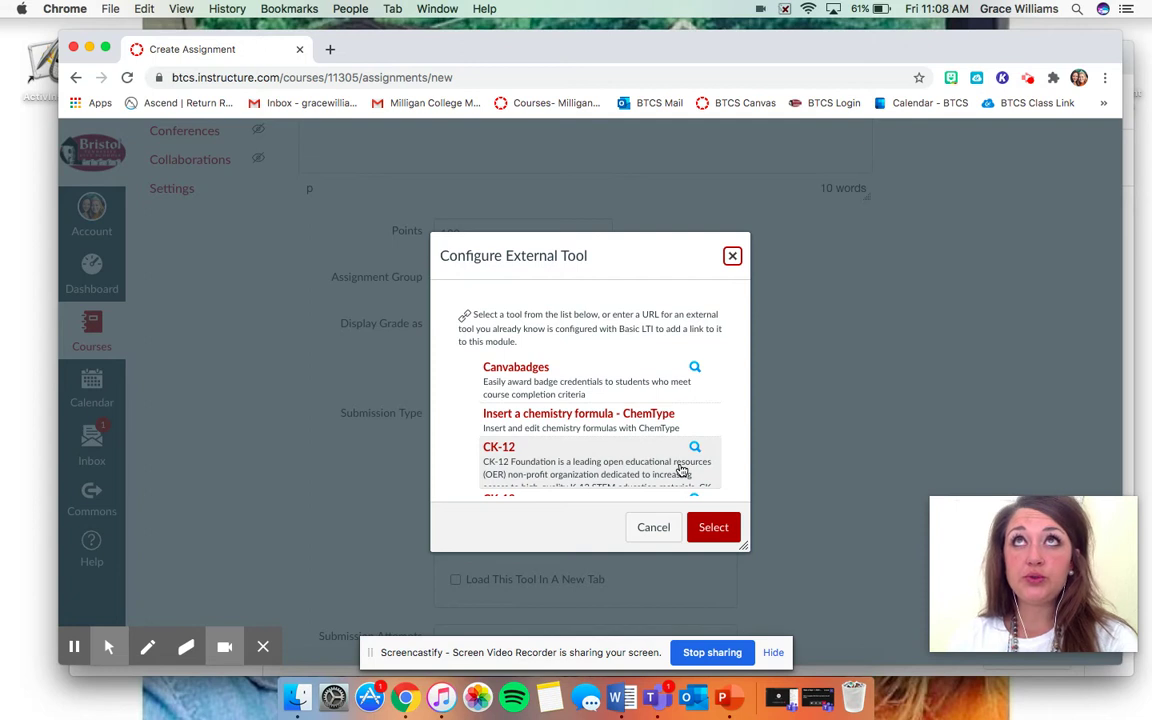
scroll(636, 468, down, 4)
scroll(636, 468, down, 5)
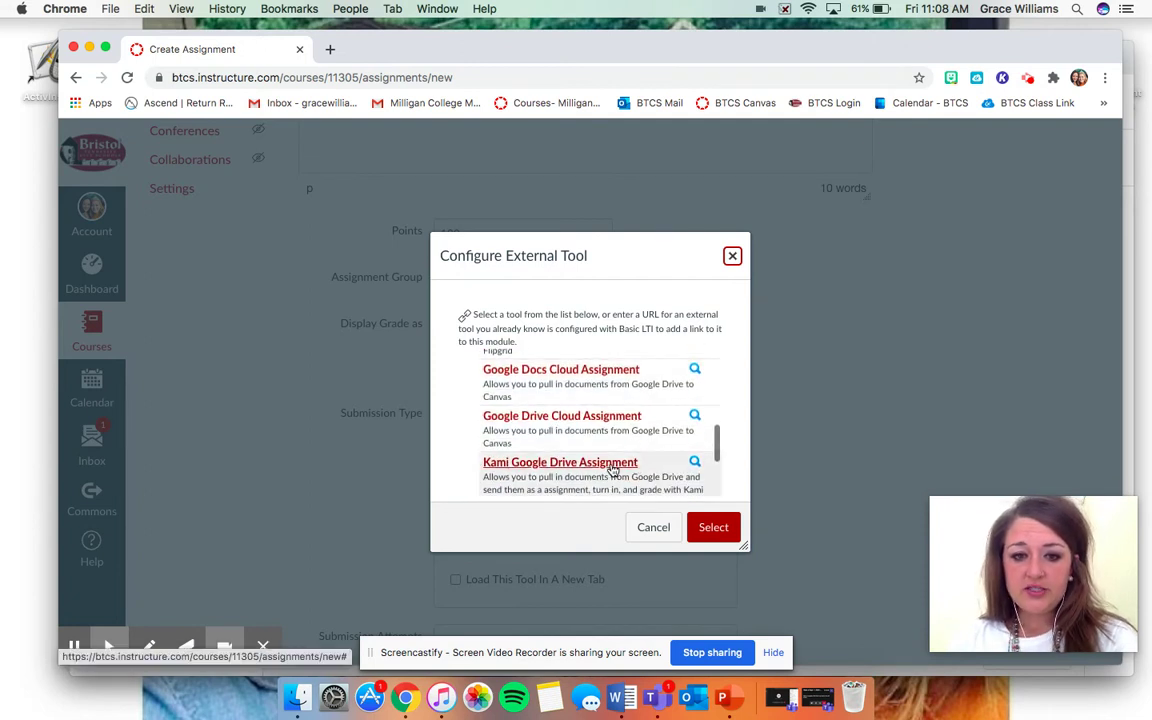
click(527, 474)
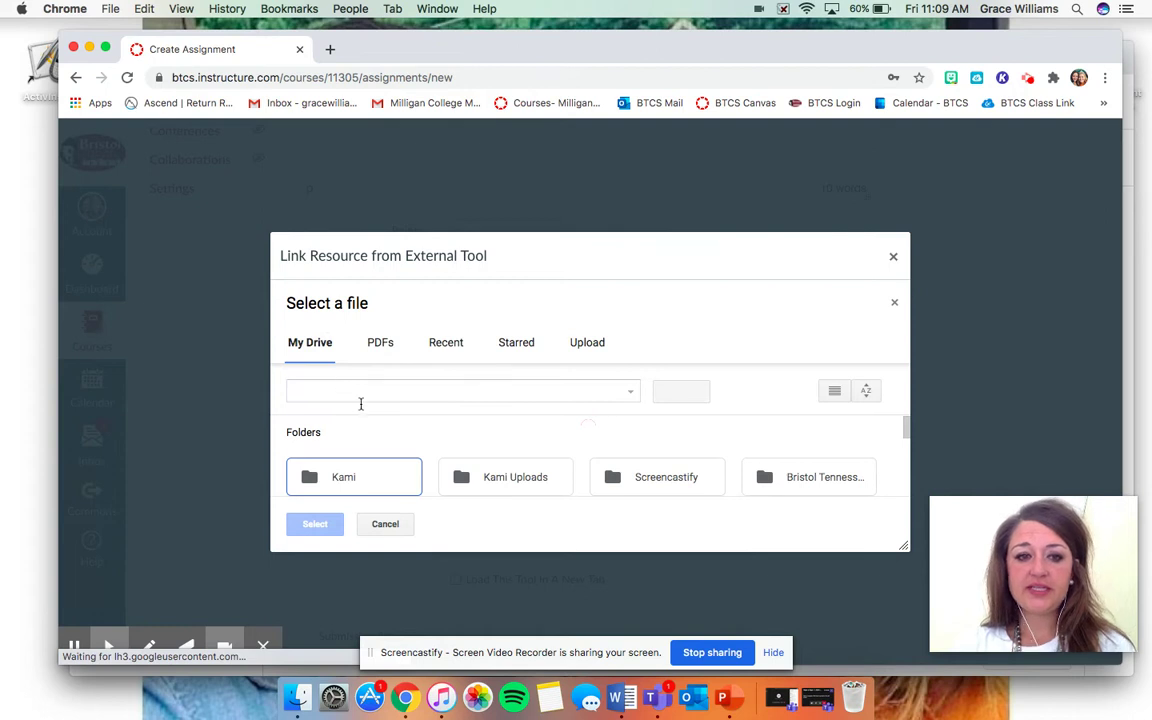
scroll(377, 428, down, 5)
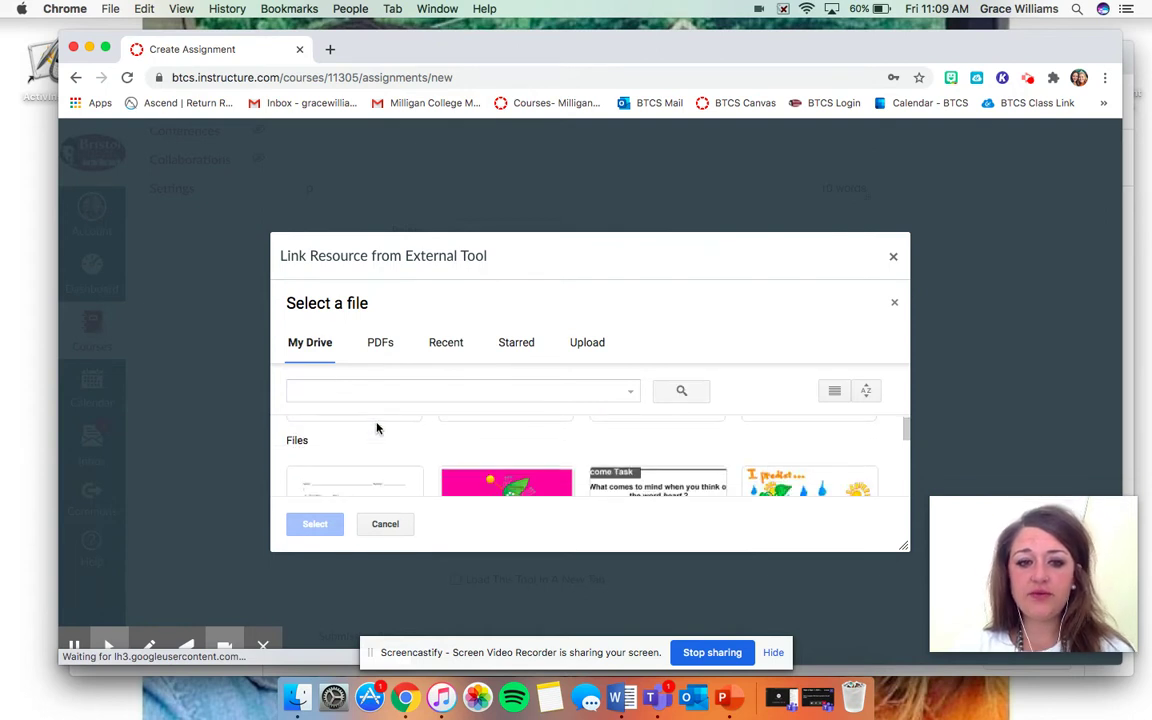
scroll(377, 428, up, 4)
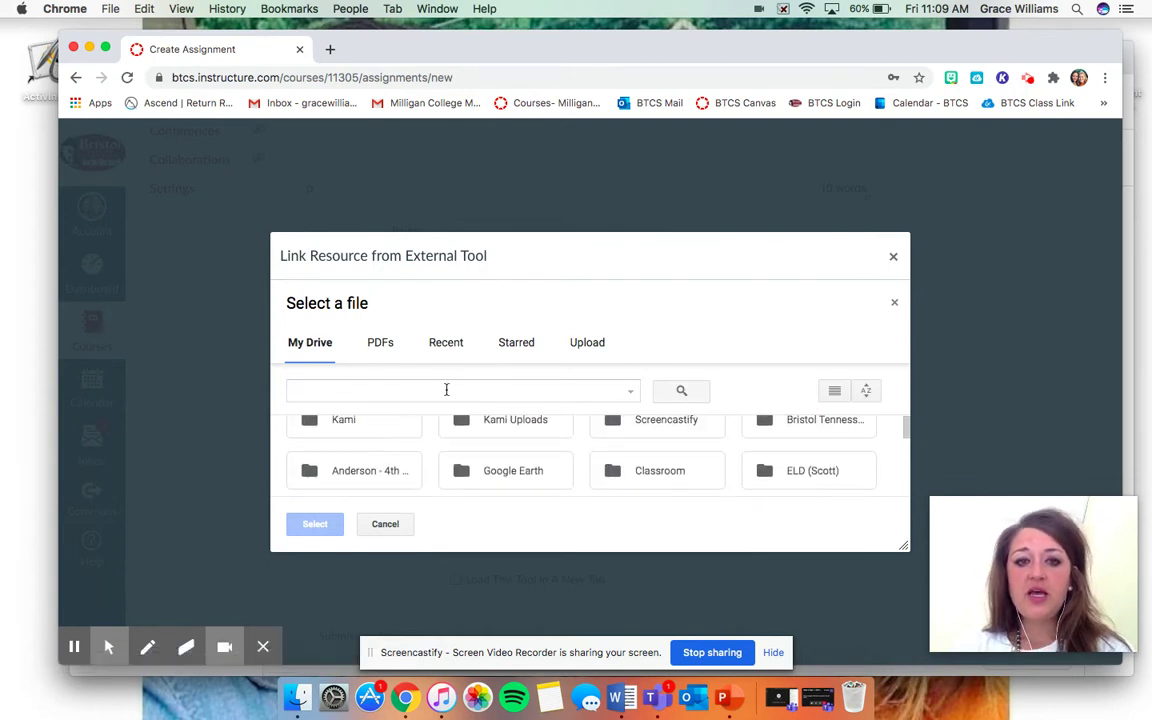
click(590, 345)
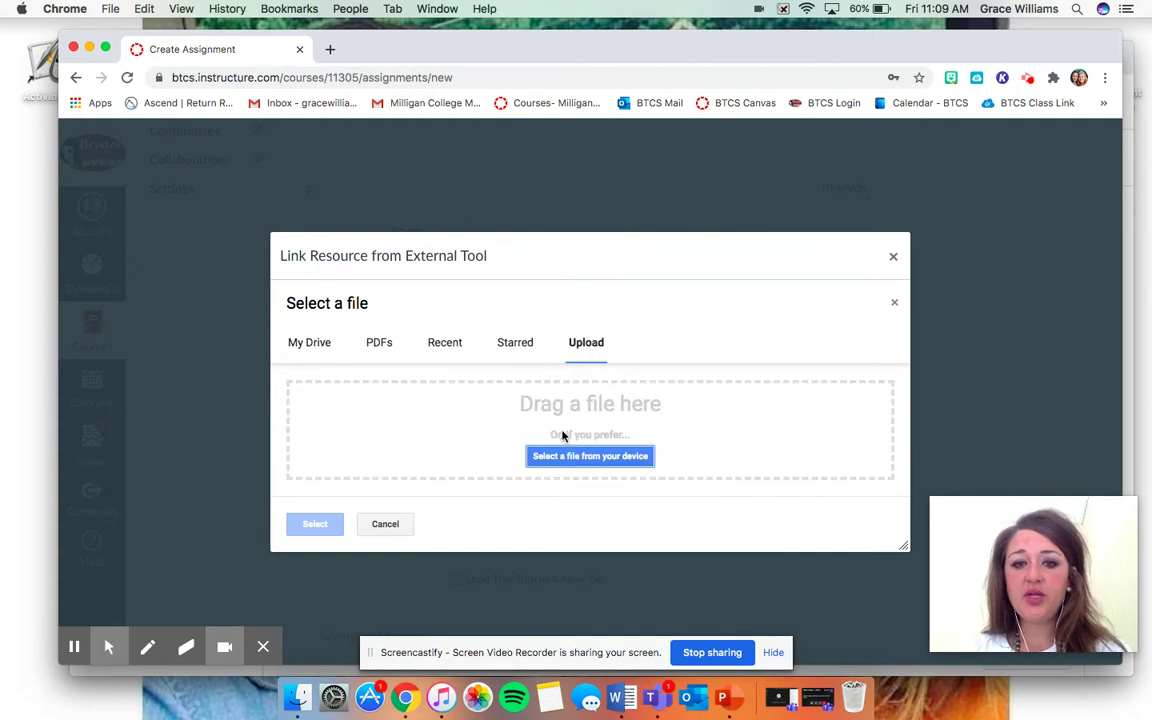
click(580, 460)
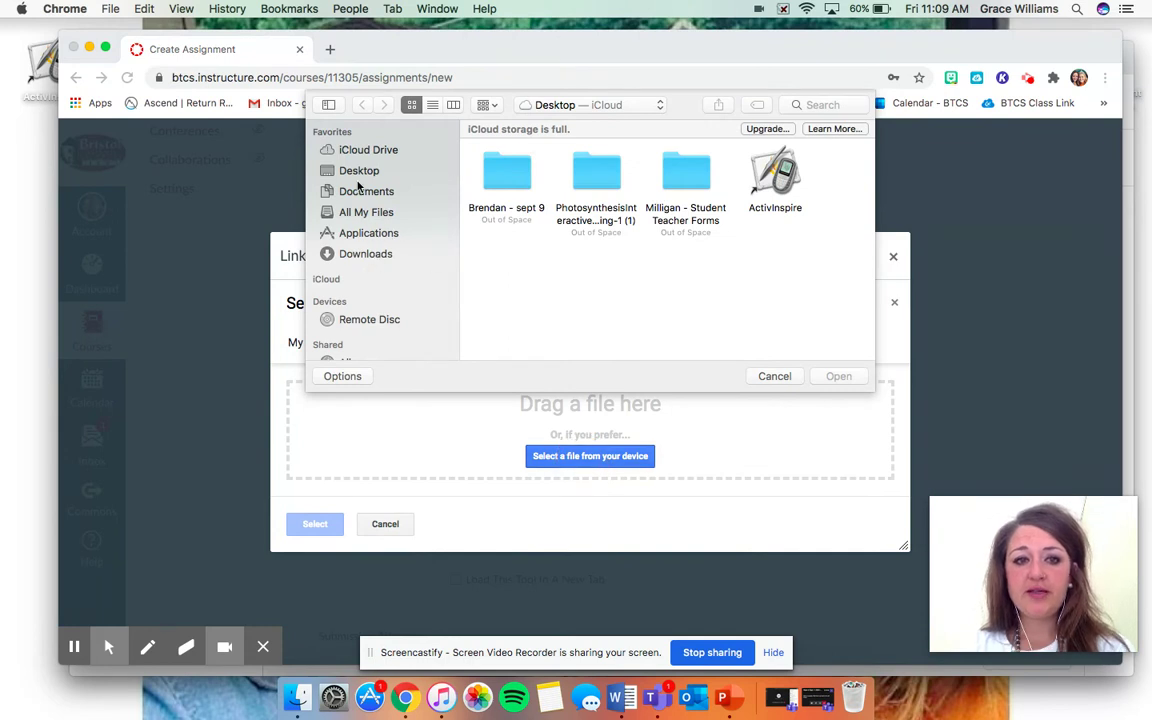
click(362, 191)
double_click(510, 170)
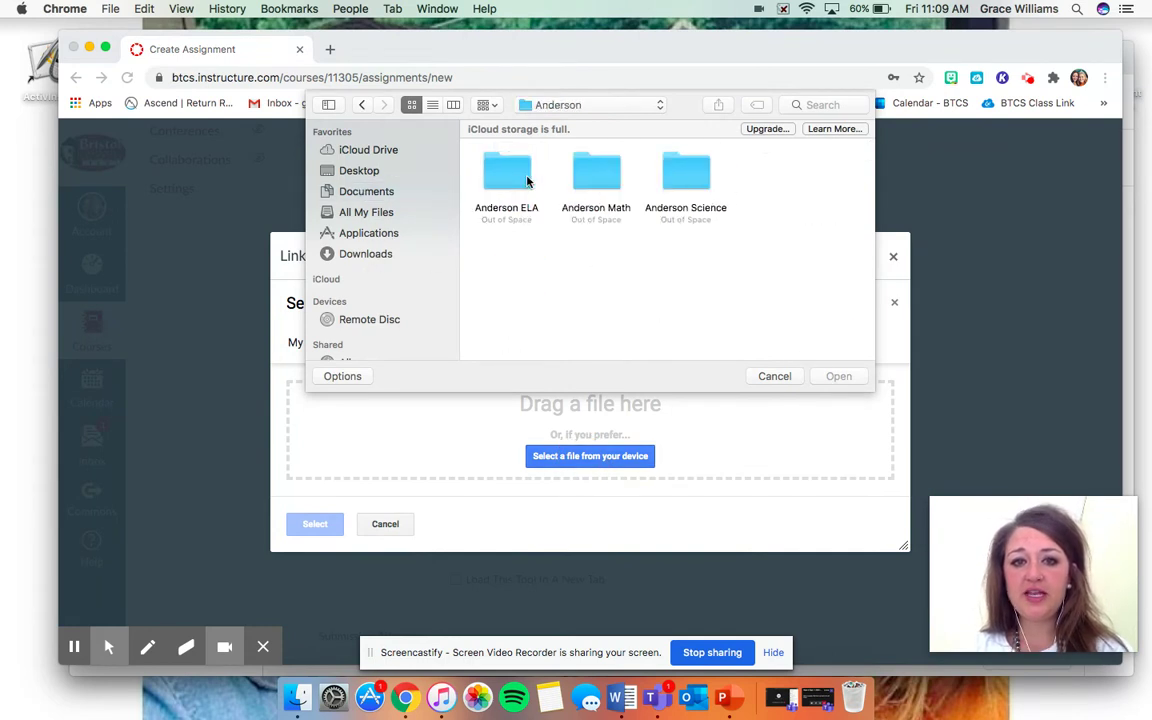
double_click(686, 170)
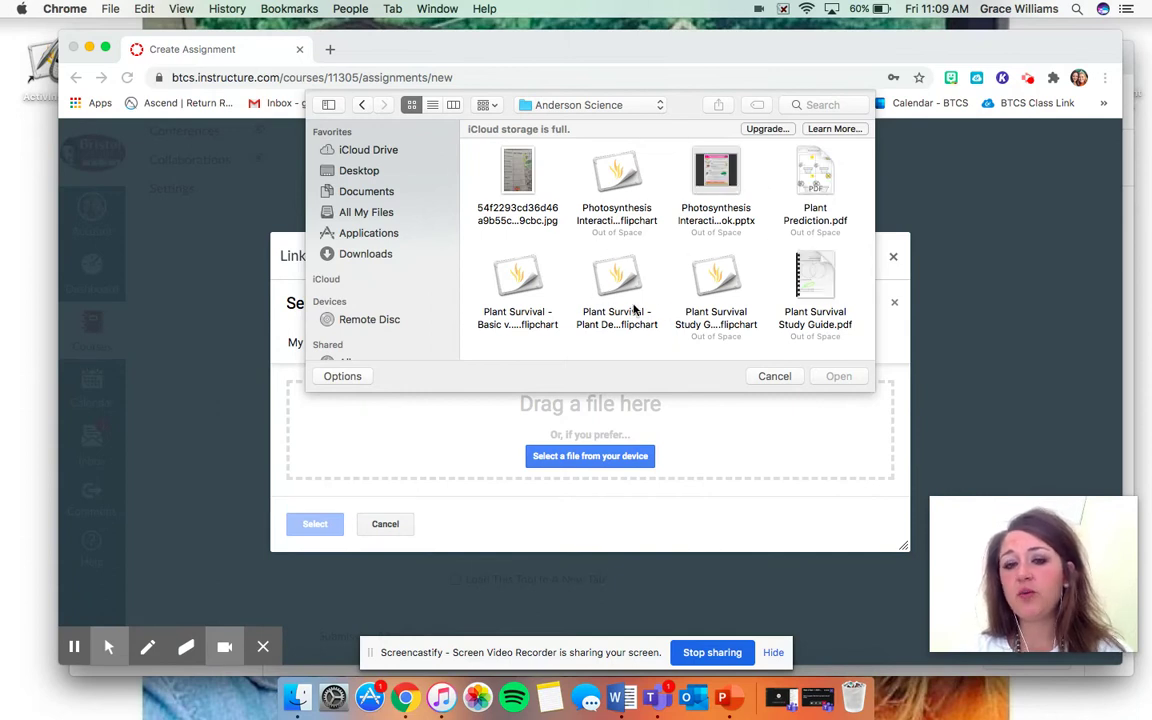
click(768, 376)
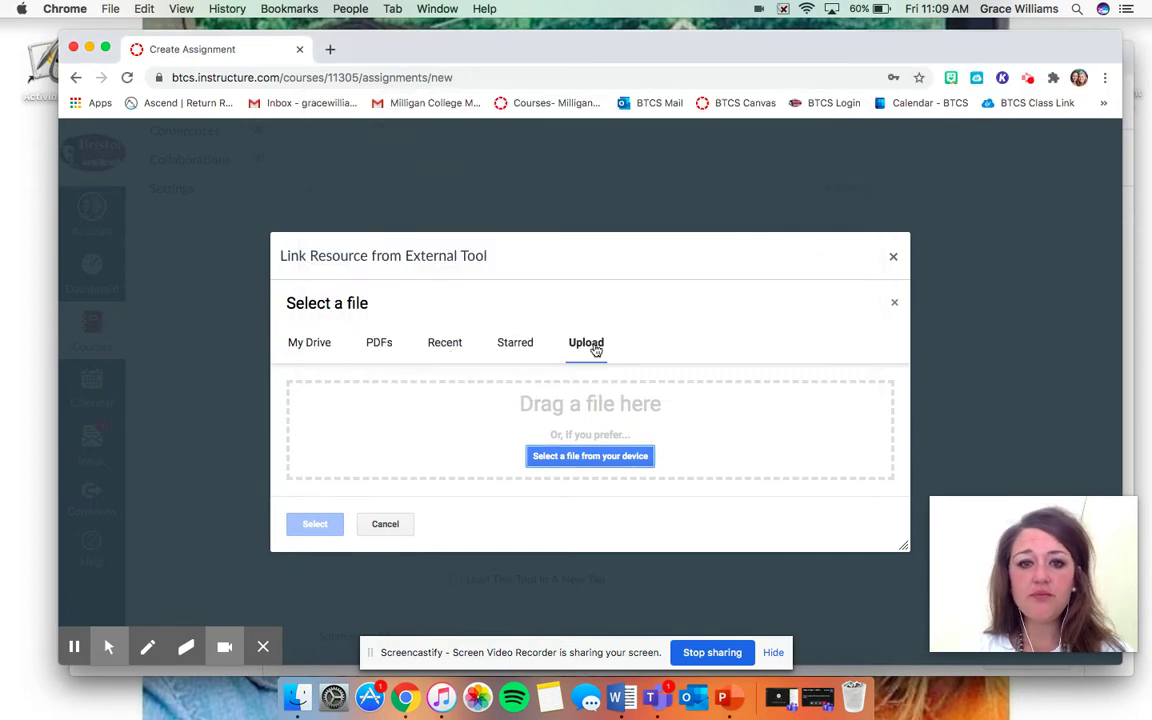
click(306, 336)
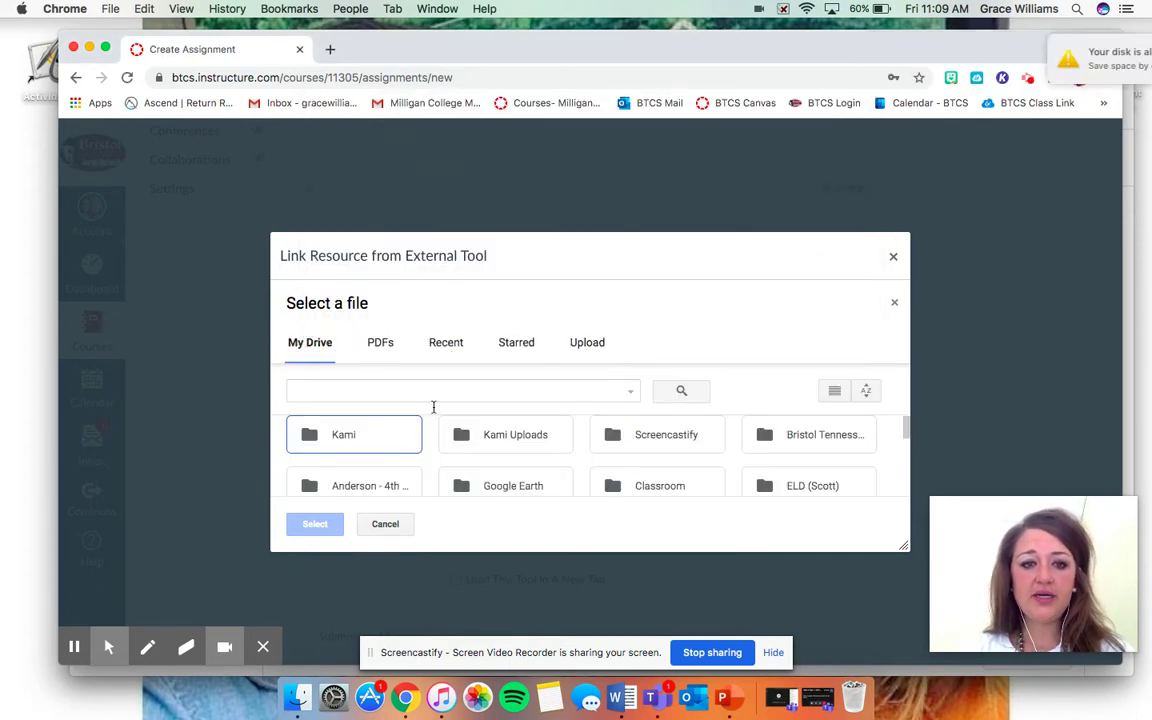
Dismiss the disk space notification and open the Anderson - 4th Grade folder in My Drive.
scroll(463, 420, down, 2)
click(1093, 54)
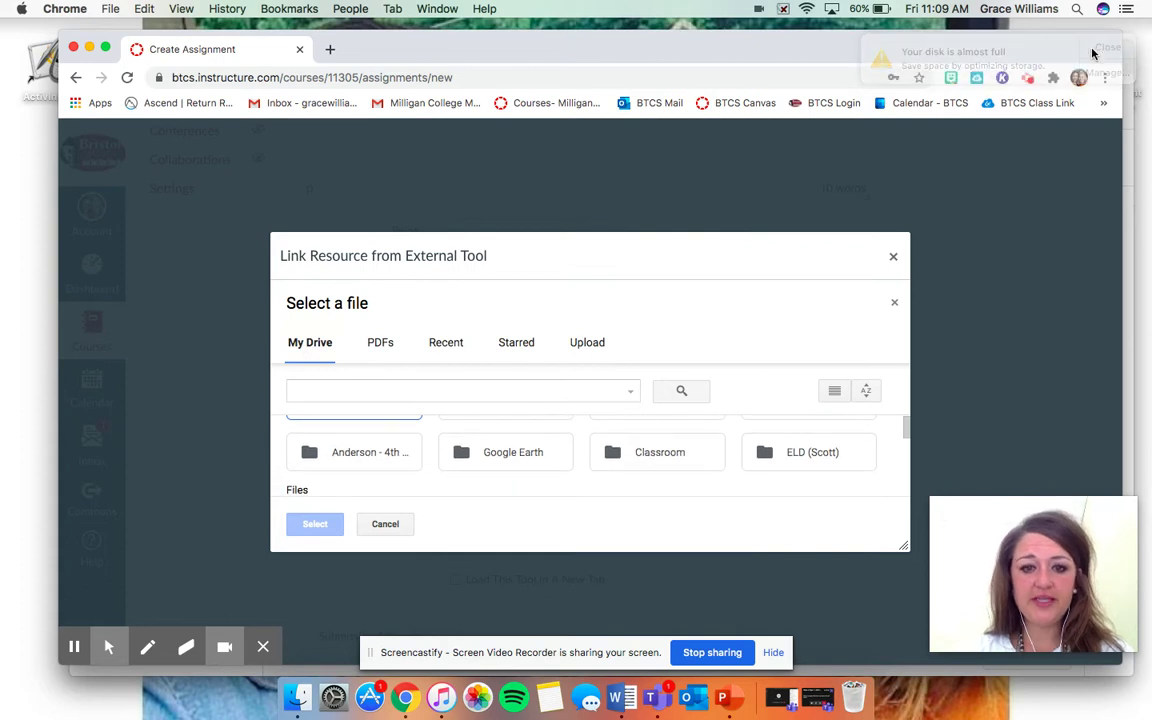
scroll(535, 440, down, 1)
click(360, 436)
double_click(358, 437)
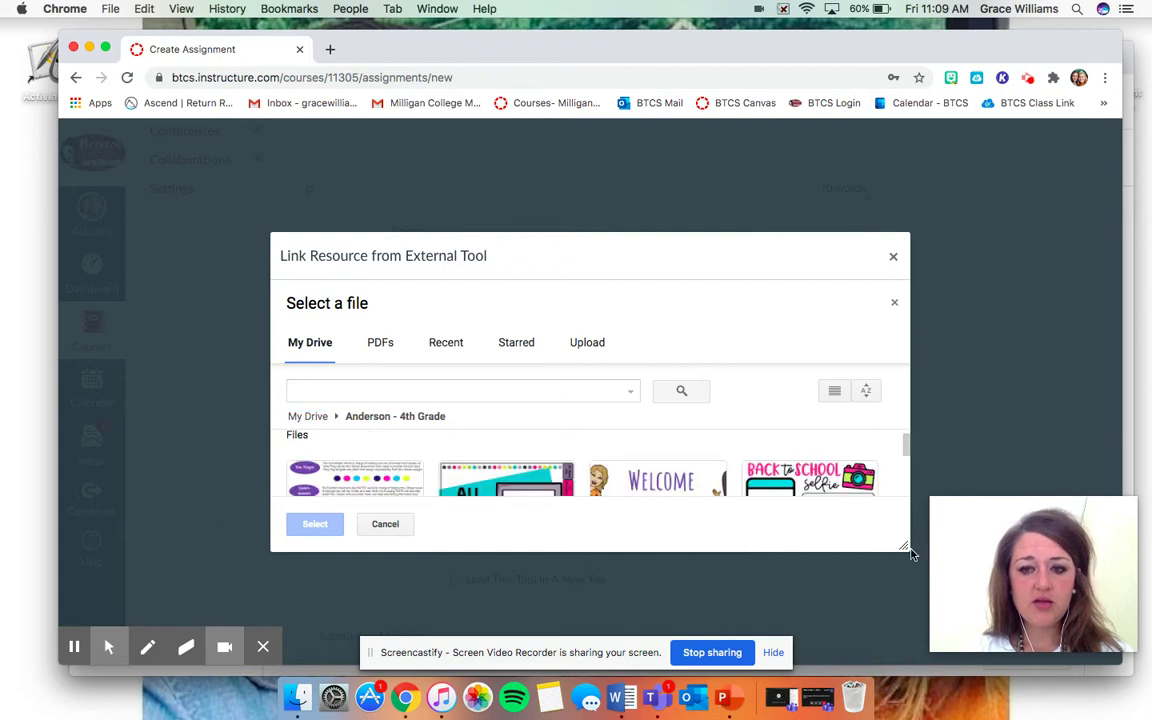
Enlarge the file selection dialog and open the Anderson - 4th Grade Science subfolder.
drag(904, 548, 950, 625)
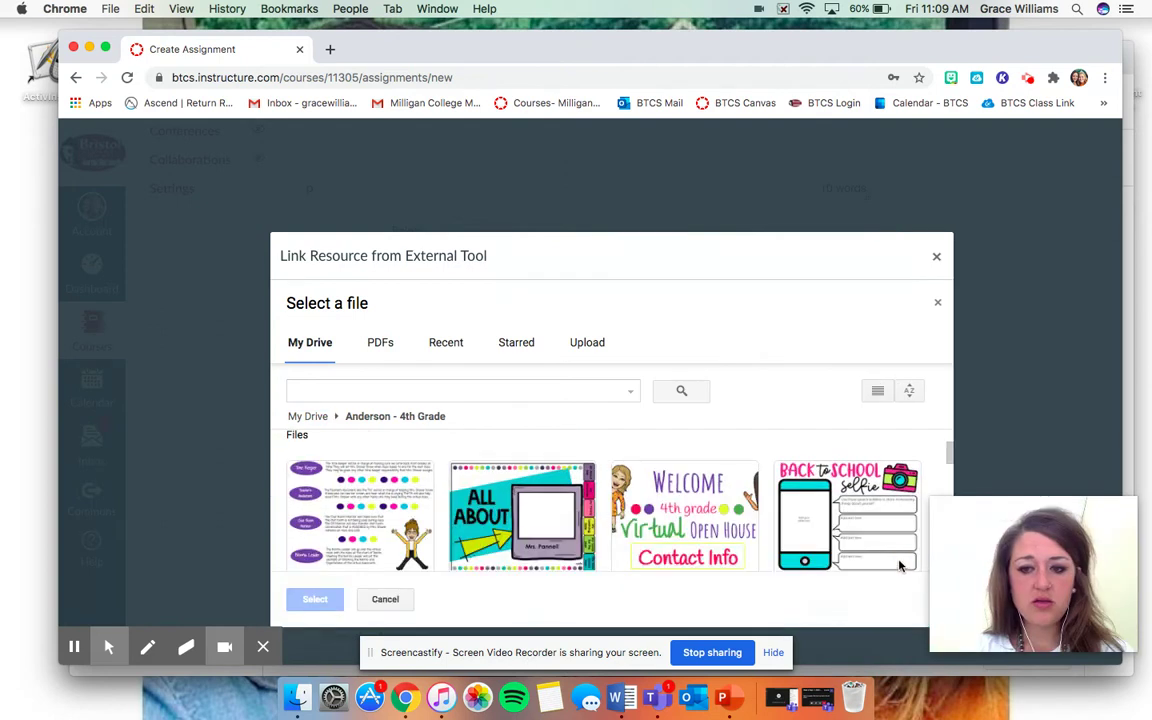
scroll(767, 505, up, 2)
click(850, 495)
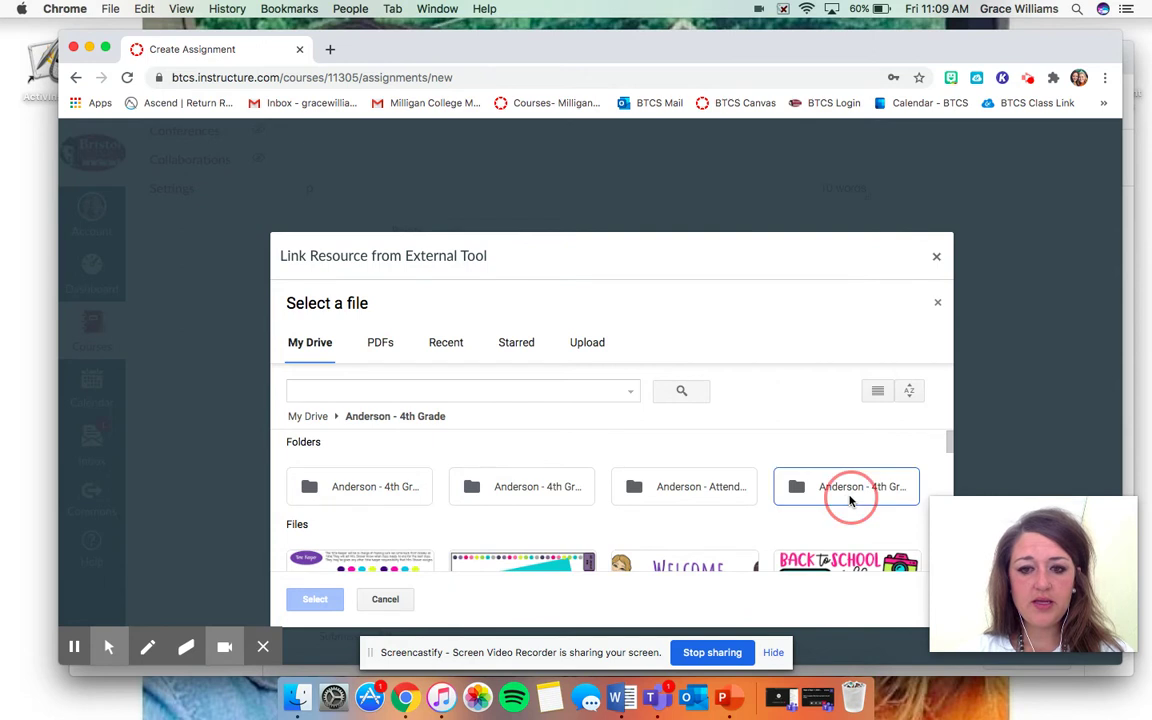
double_click(397, 494)
scroll(445, 496, down, 1)
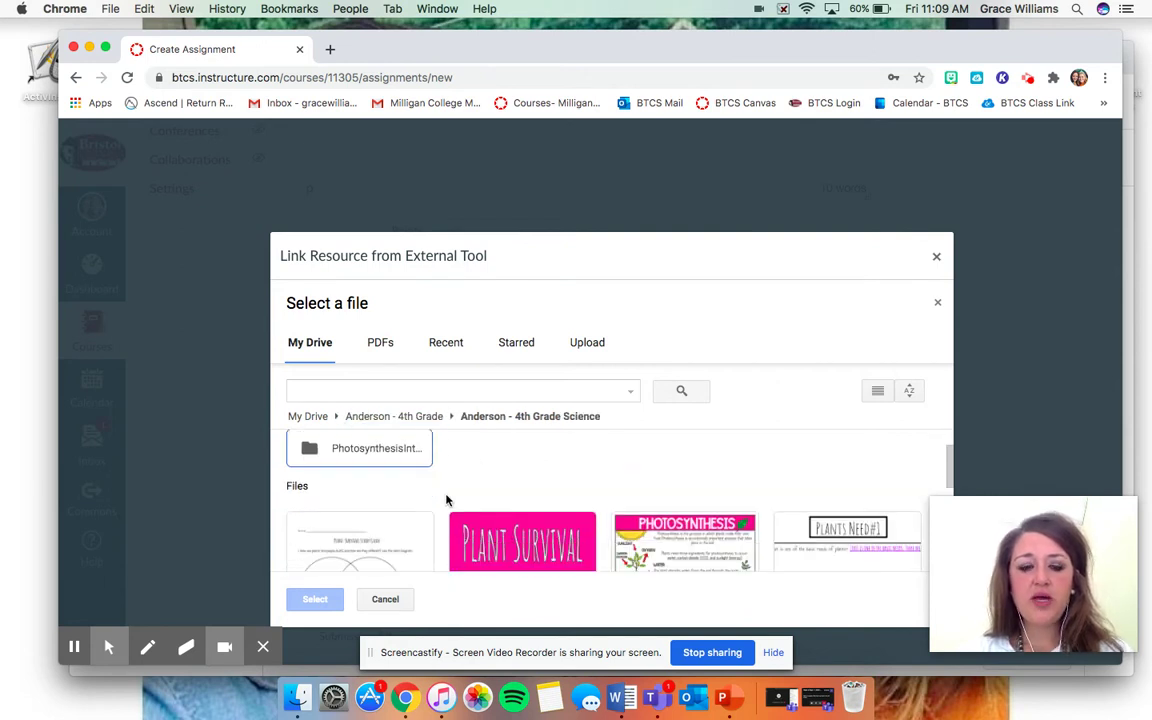
Select the Photosynthesis slides file from the science folder as the Kami resource.
scroll(447, 500, down, 3)
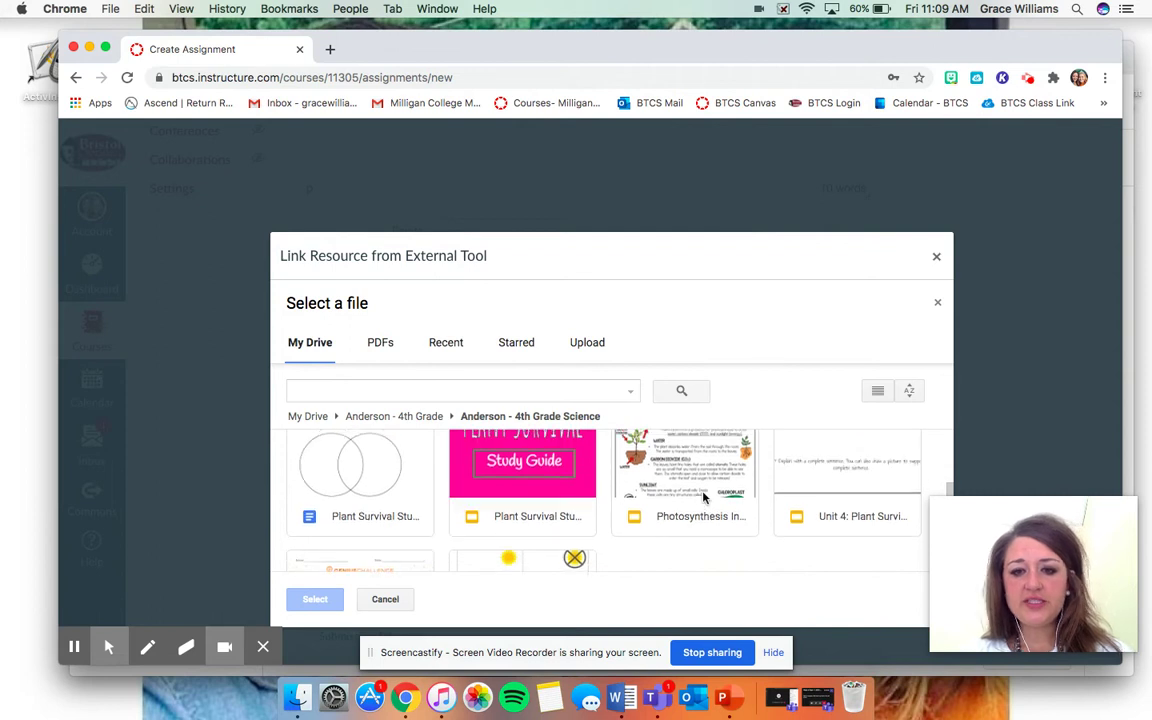
scroll(703, 497, up, 1)
scroll(684, 524, down, 1)
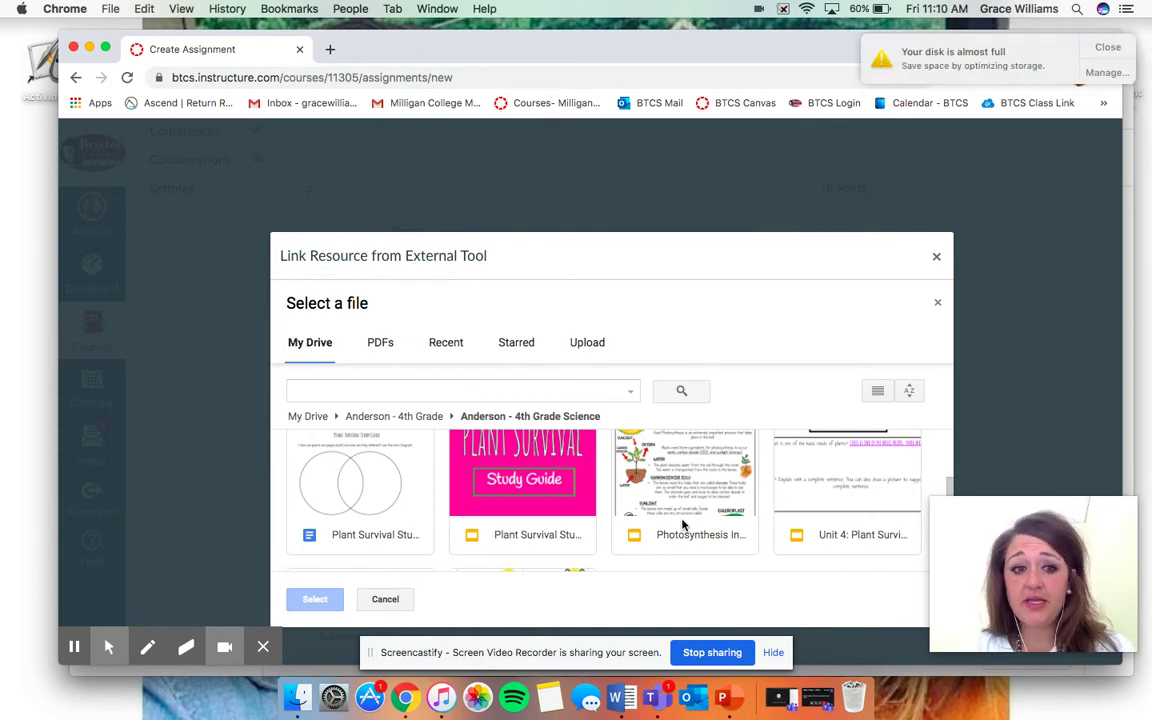
click(684, 524)
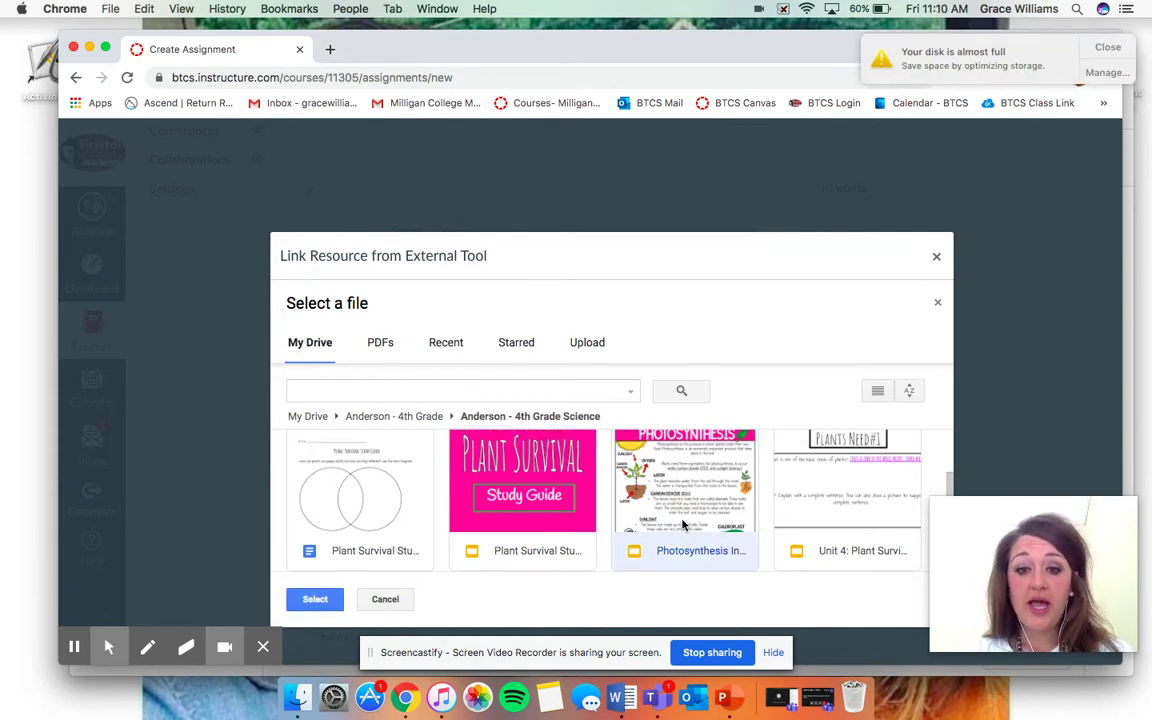
click(314, 599)
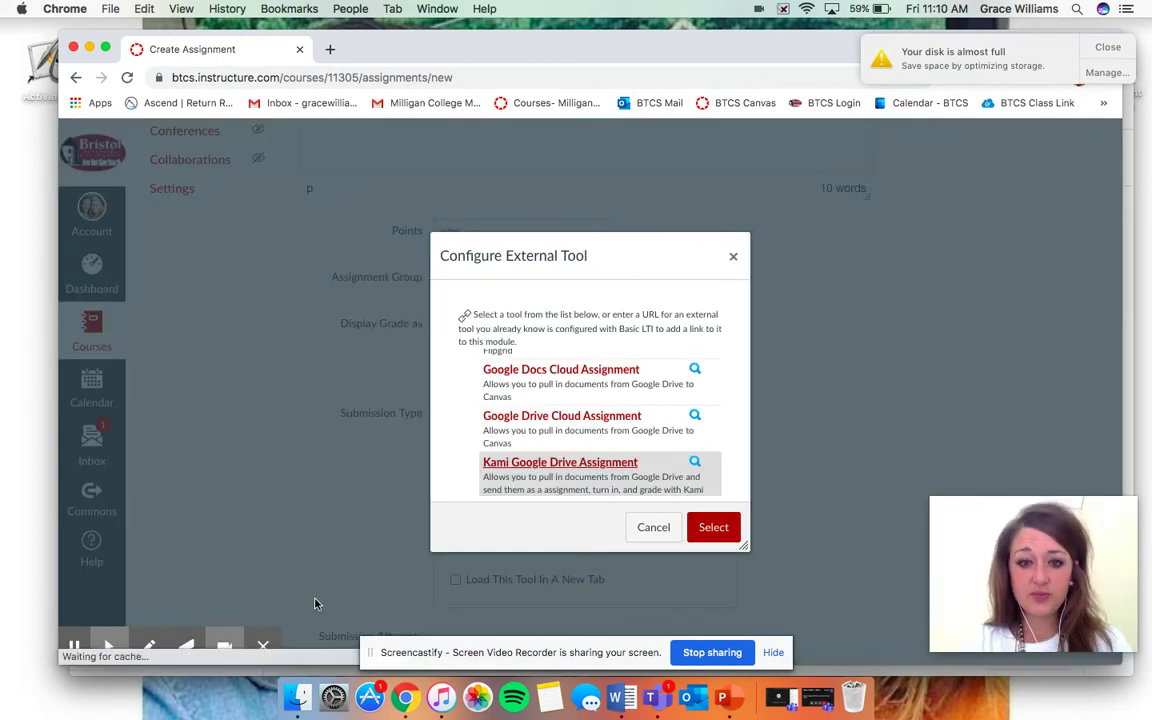
Confirm the Kami Google Drive Assignment tool and set it to load in a new tab.
click(713, 527)
scroll(689, 492, down, 3)
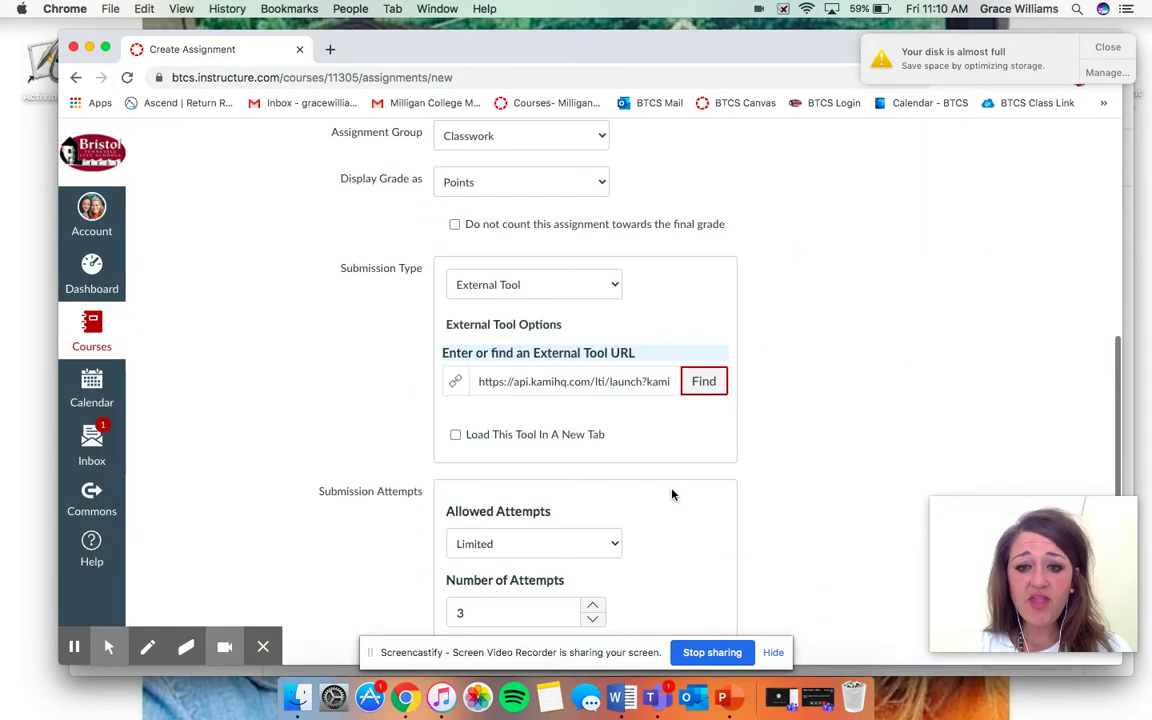
click(516, 438)
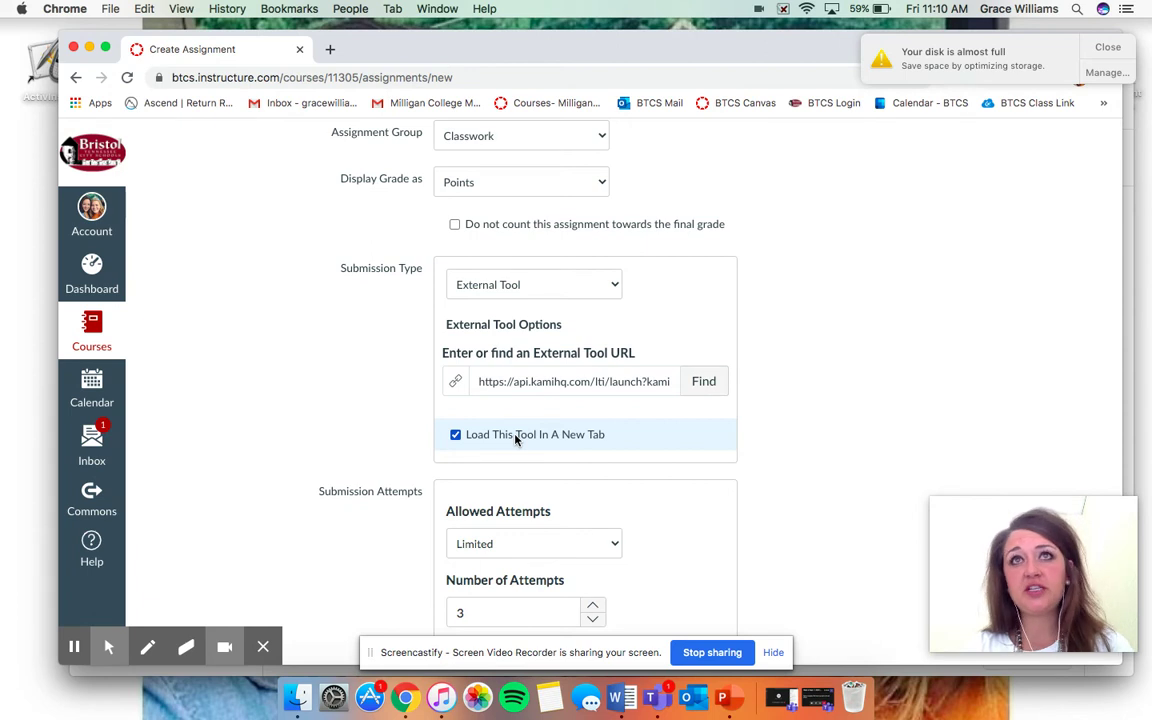
Set the due date to Sep 11 11:59pm for everyone, then save and publish the assignment.
scroll(807, 466, down, 4)
scroll(807, 466, down, 5)
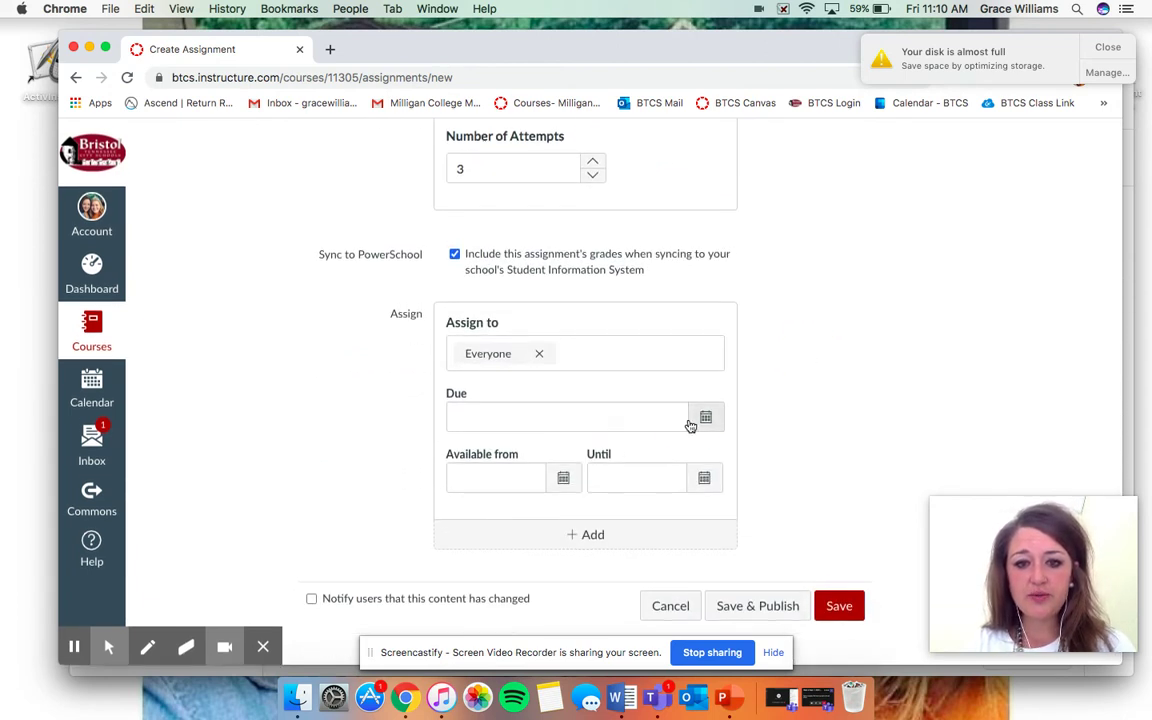
click(690, 426)
click(597, 517)
click(756, 521)
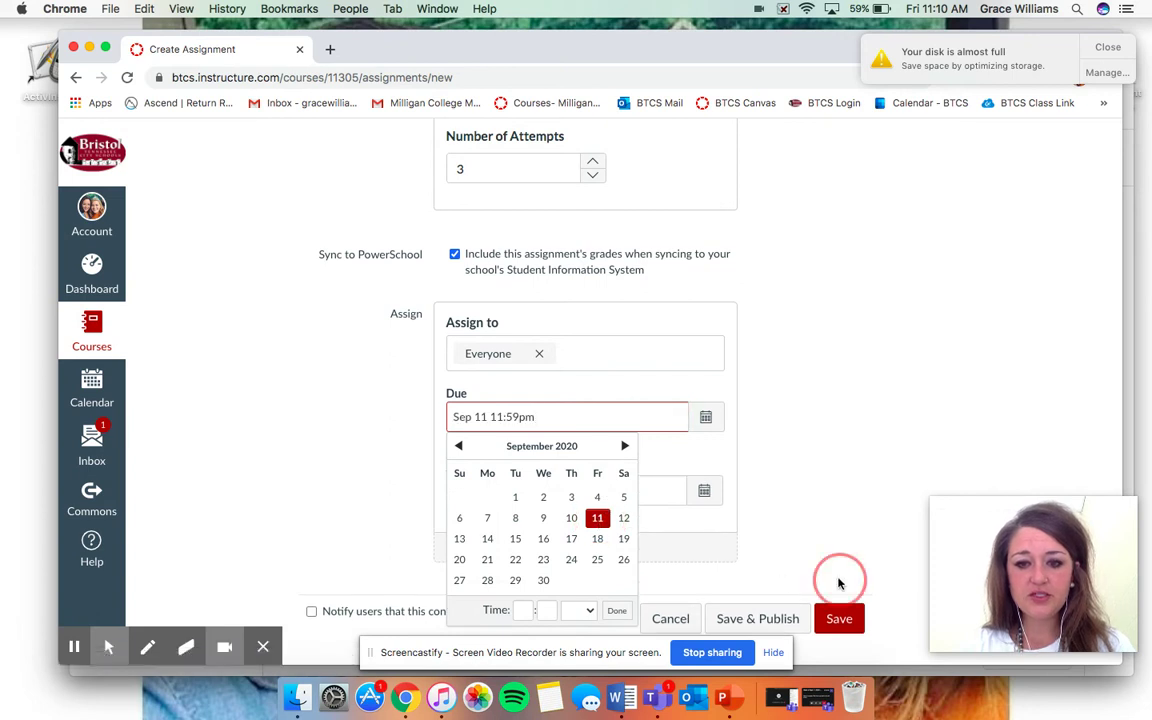
click(789, 619)
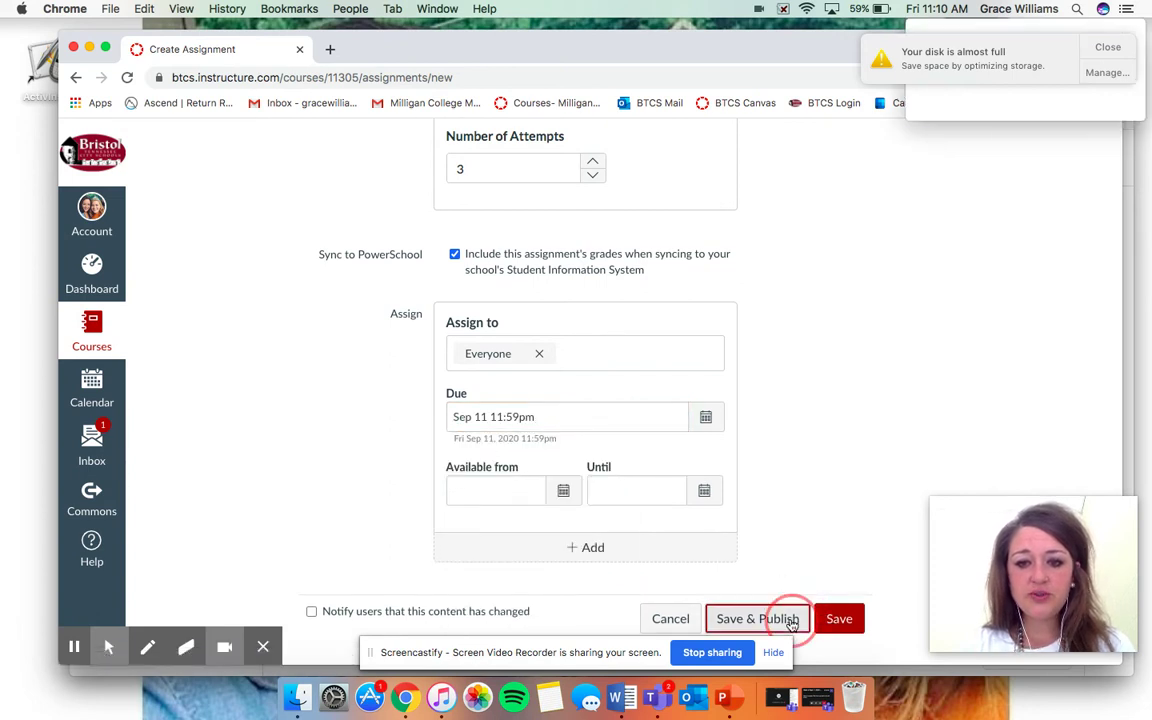
click(1106, 48)
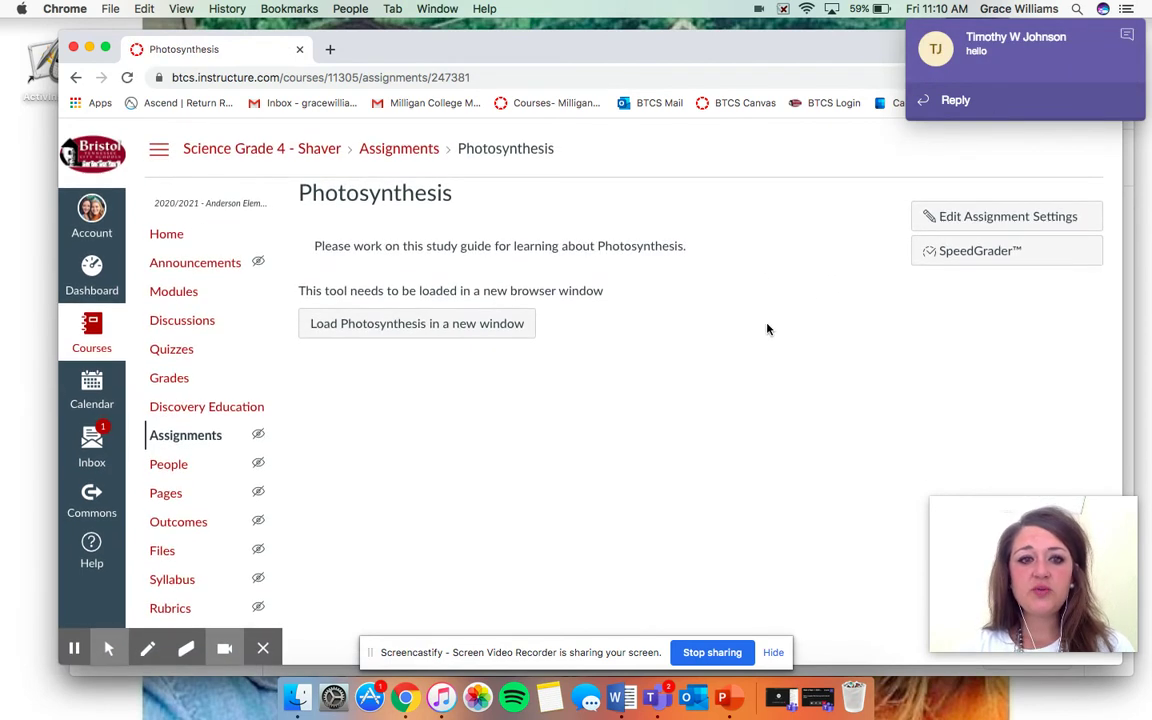
Return to the course's assignments list, dismiss the chat notification, and open the Photosynthesis assignment due Sep 11.
click(399, 148)
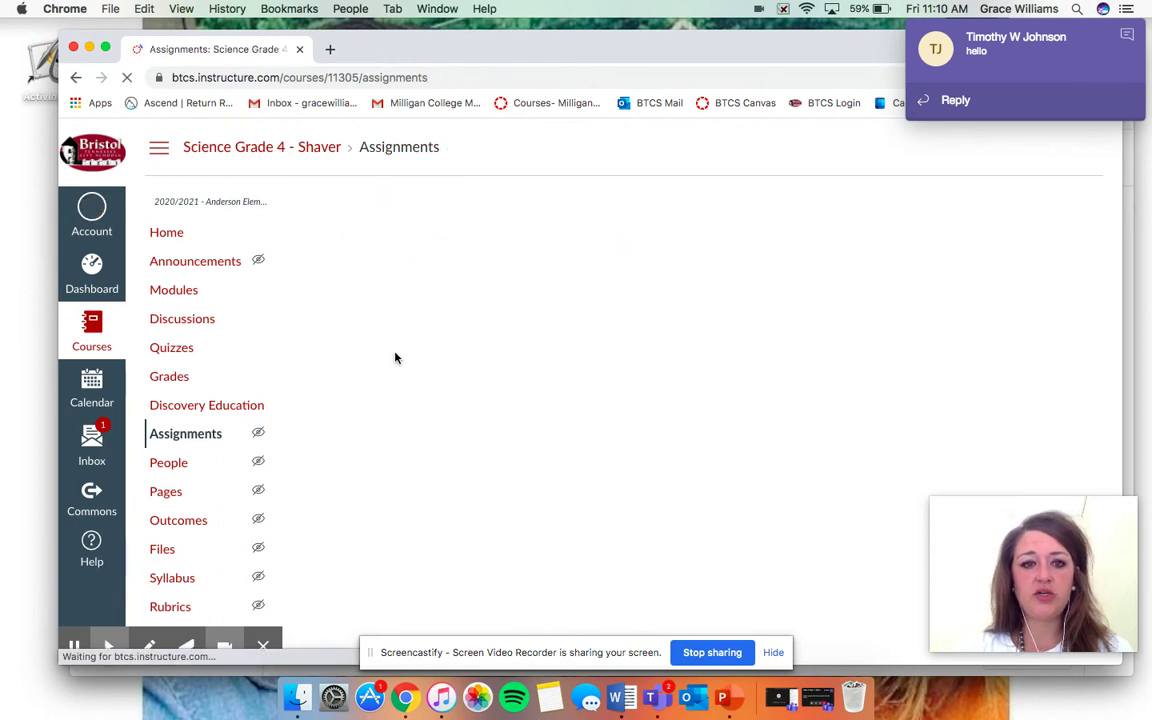
click(1124, 64)
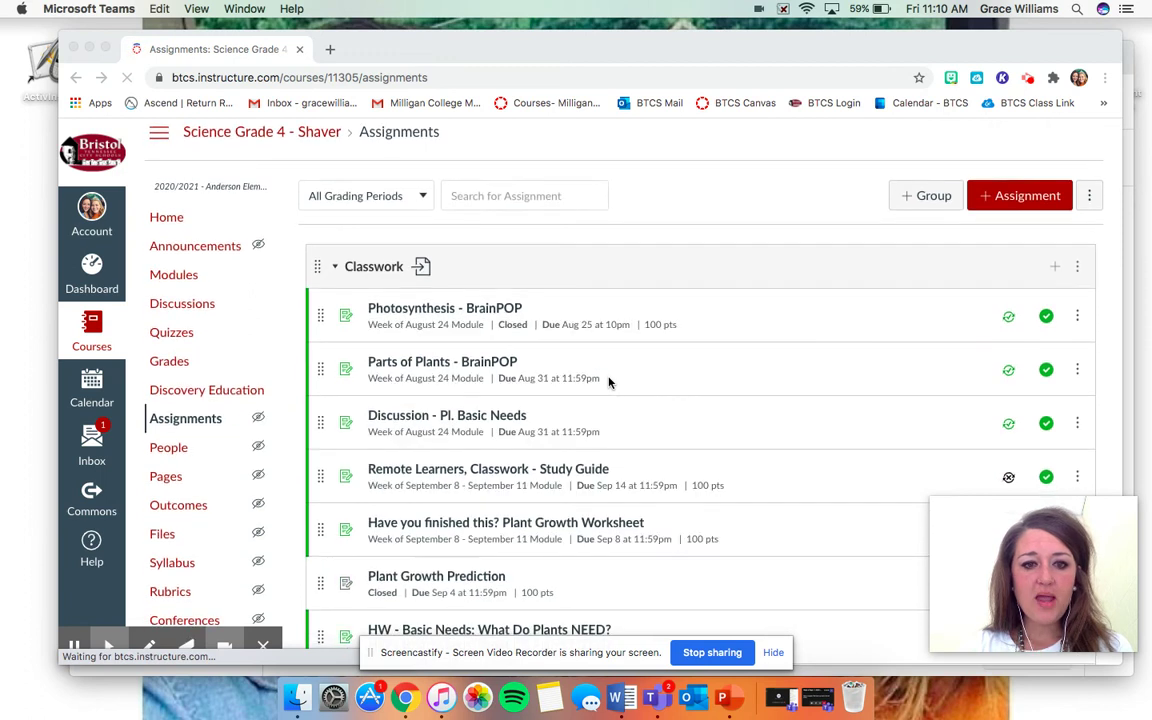
scroll(608, 383, down, 5)
scroll(608, 383, down, 1)
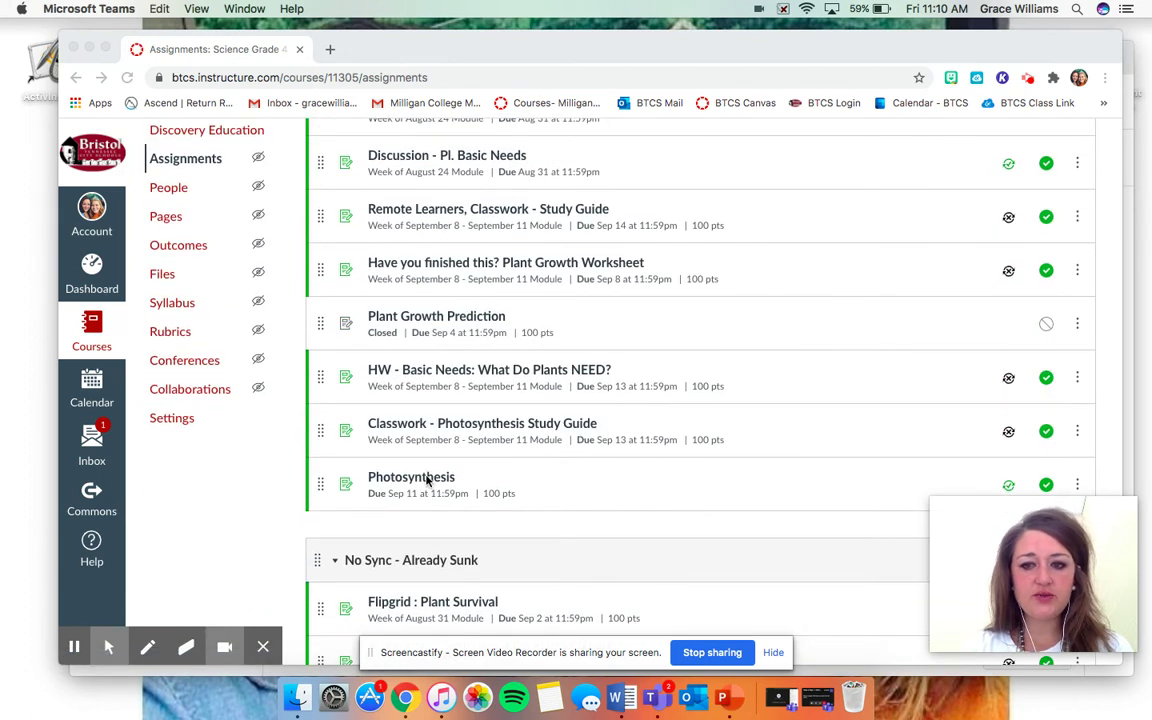
click(410, 480)
click(395, 480)
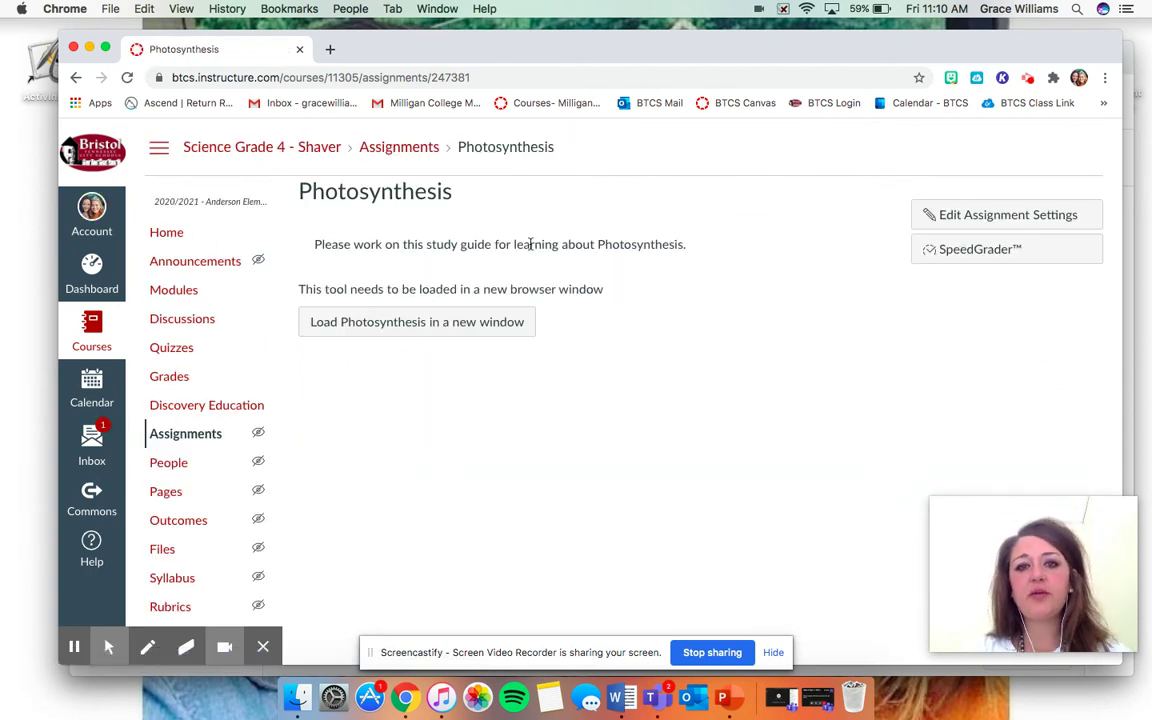
Load the Photosynthesis assignment in a new window and look through the Kami workbook down to the "What's the Formula?" section.
click(463, 324)
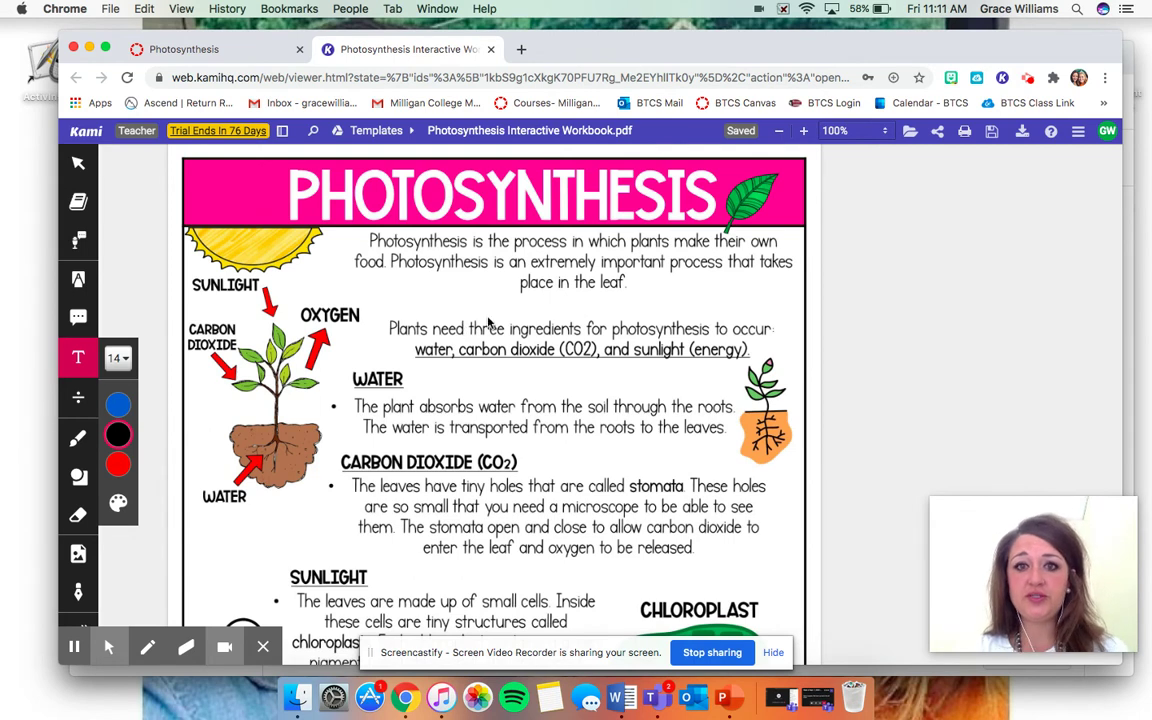
scroll(546, 331, down, 3)
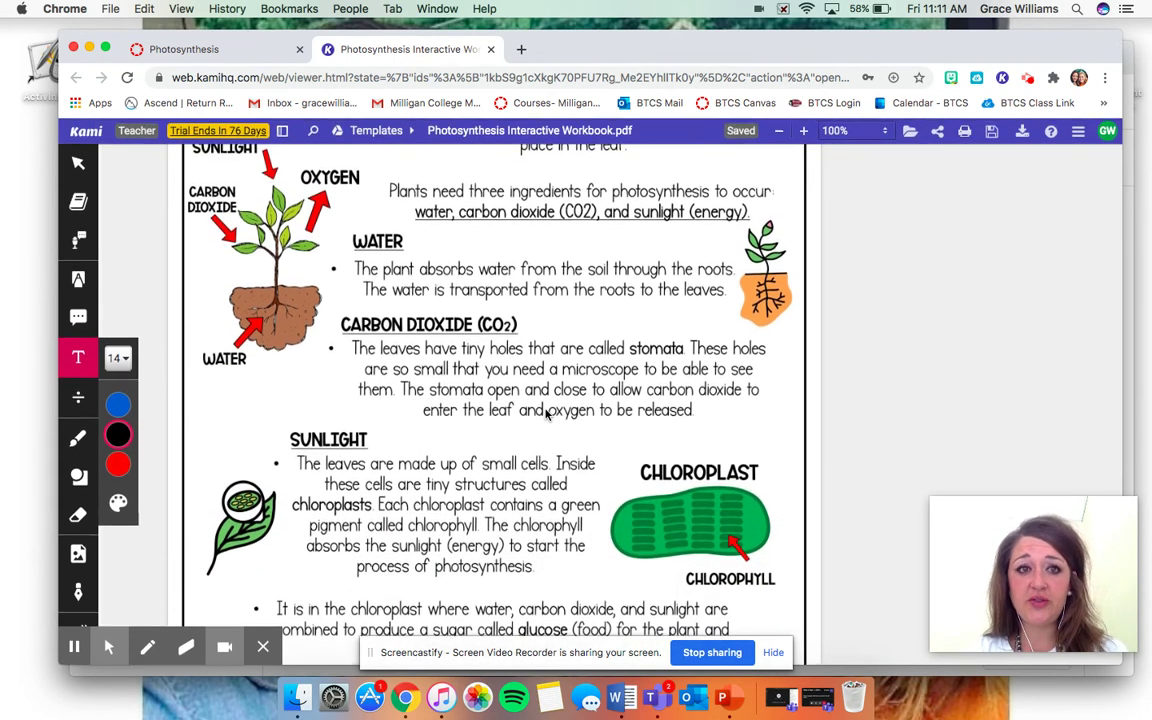
scroll(546, 414, down, 10)
scroll(524, 399, down, 9)
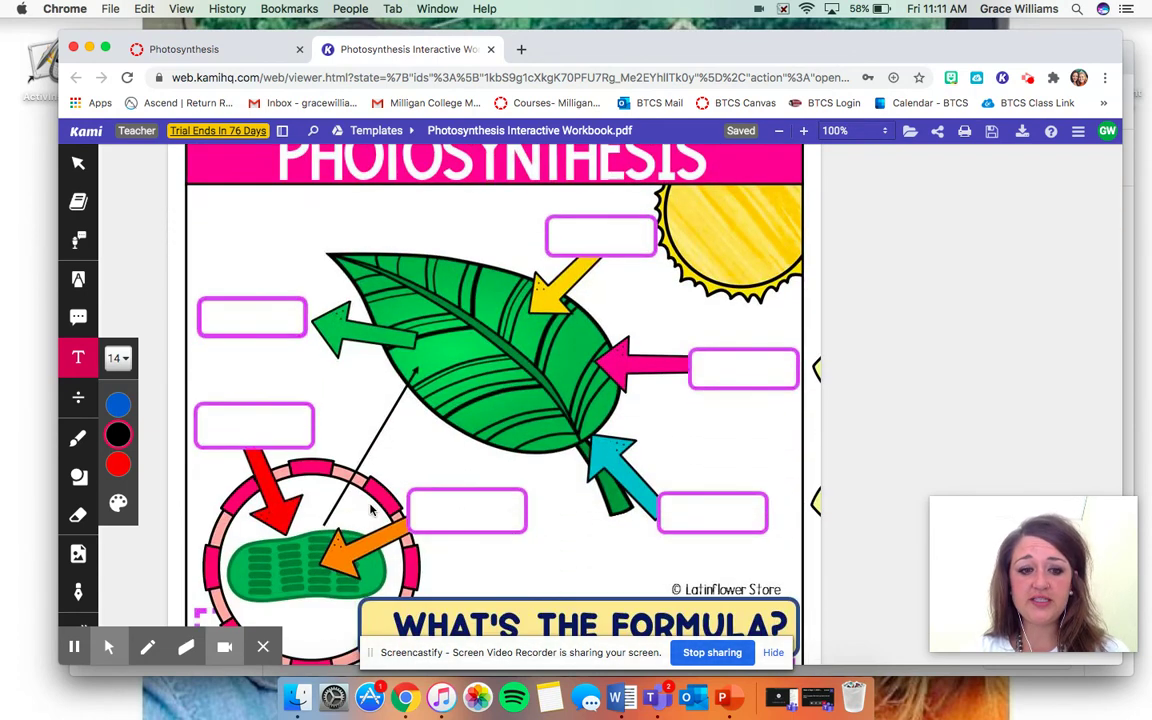
click(265, 646)
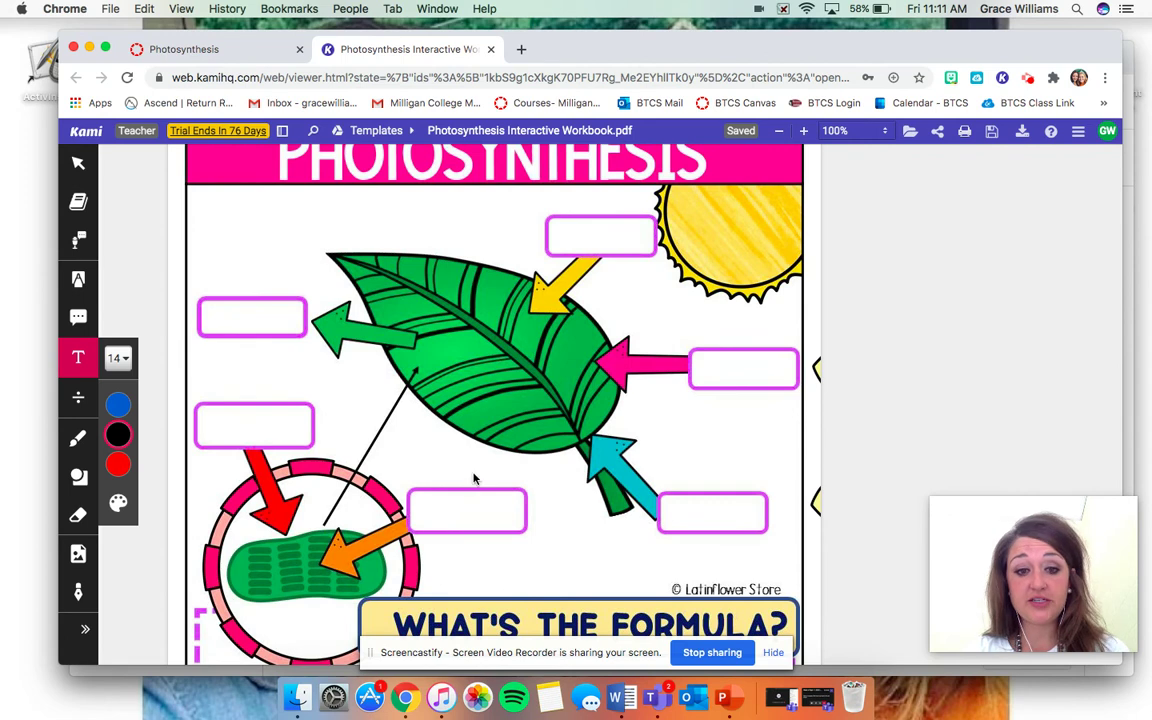
scroll(474, 479, down, 13)
scroll(951, 190, up, 4)
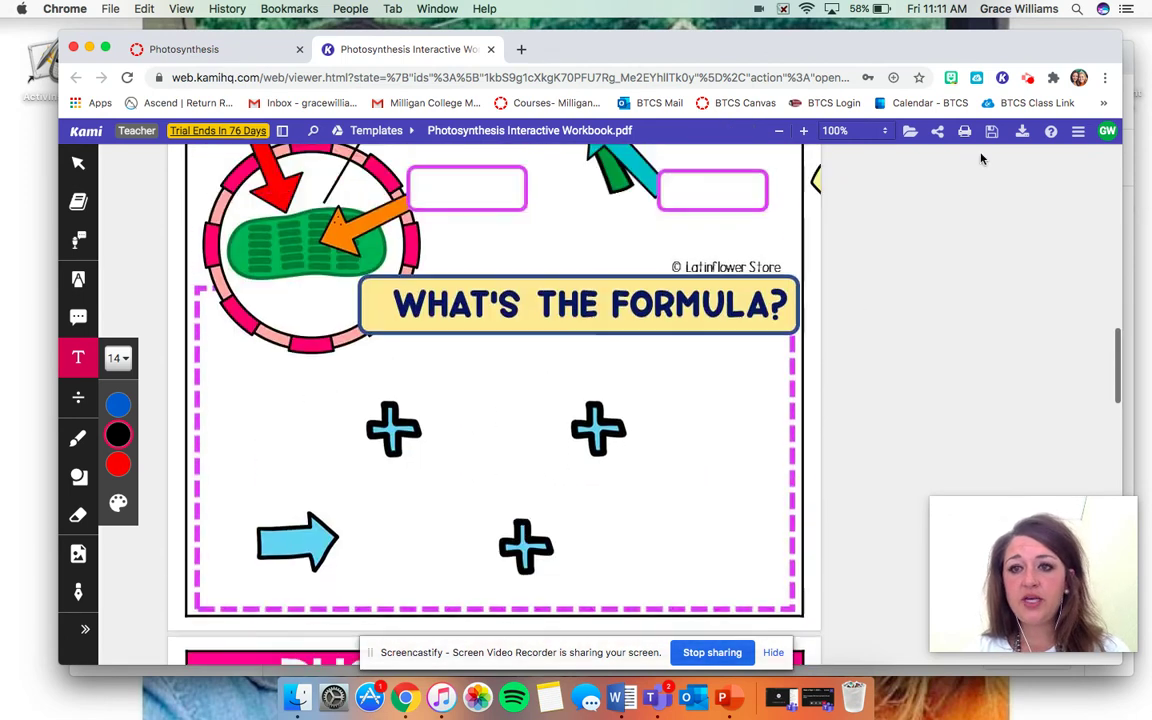